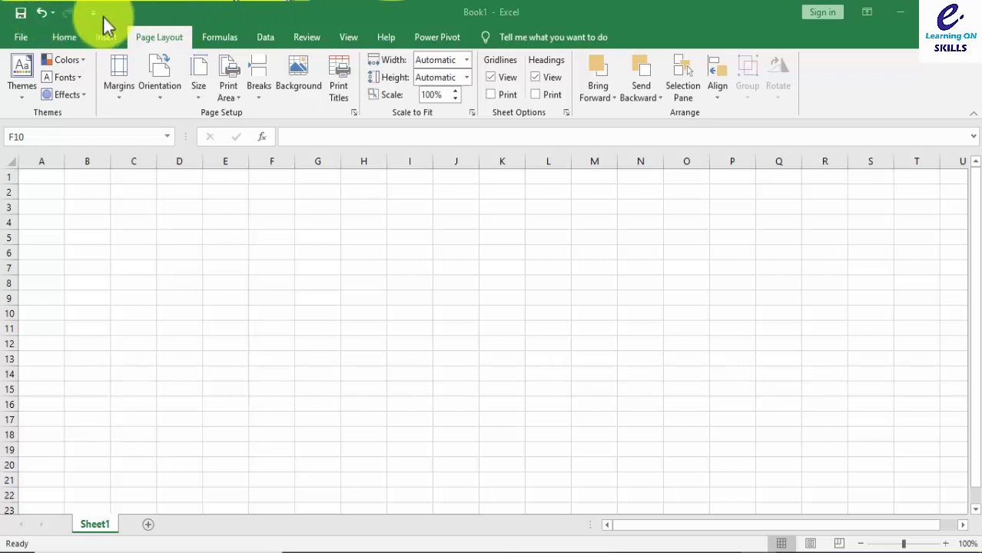
# Open the ribbon customization settings in the Excel options.
pyautogui.click(123, 233)
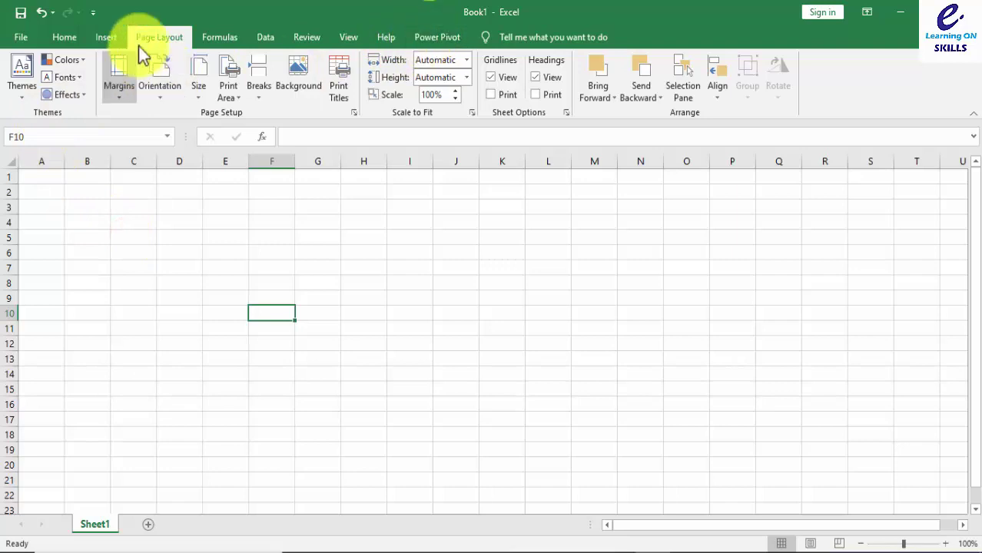
pyautogui.click(30, 38)
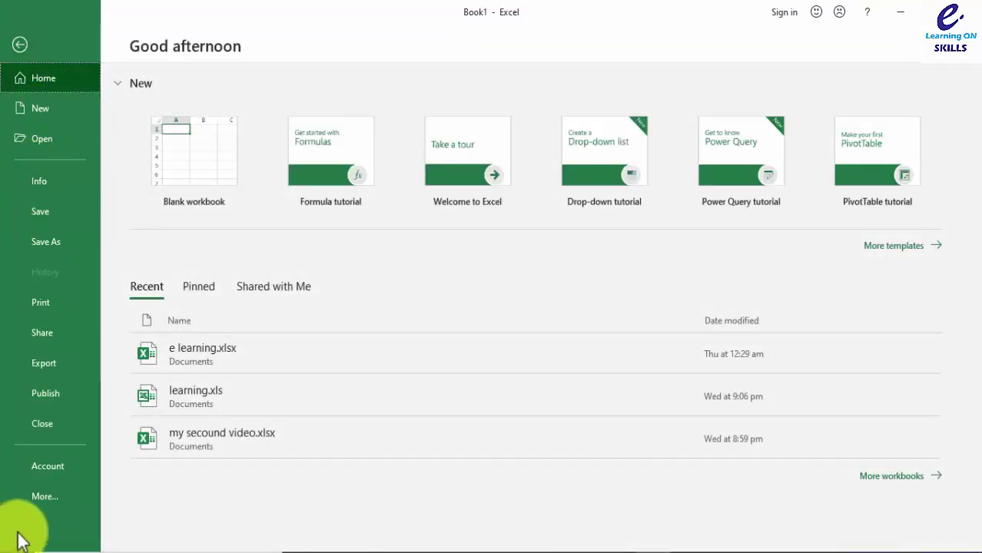
pyautogui.click(50, 496)
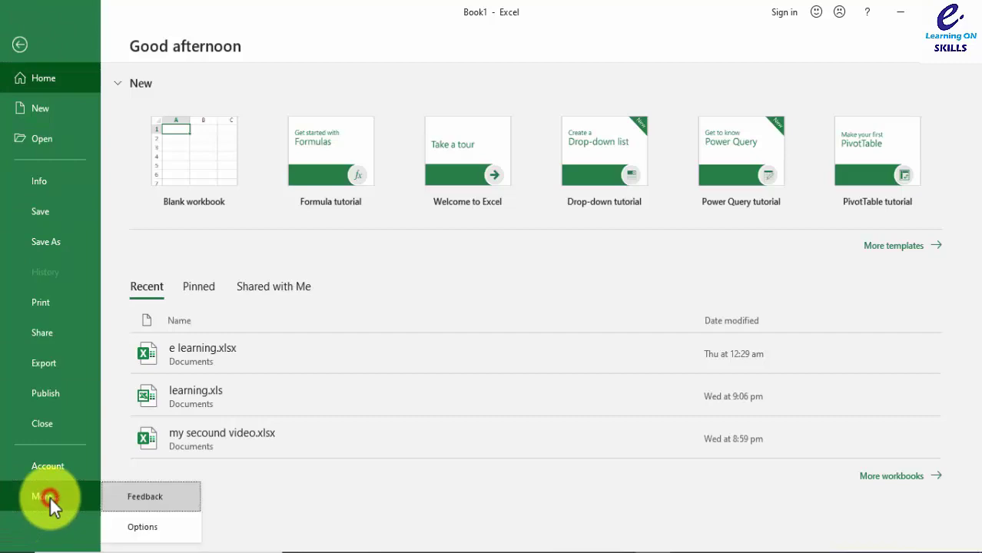
pyautogui.click(174, 536)
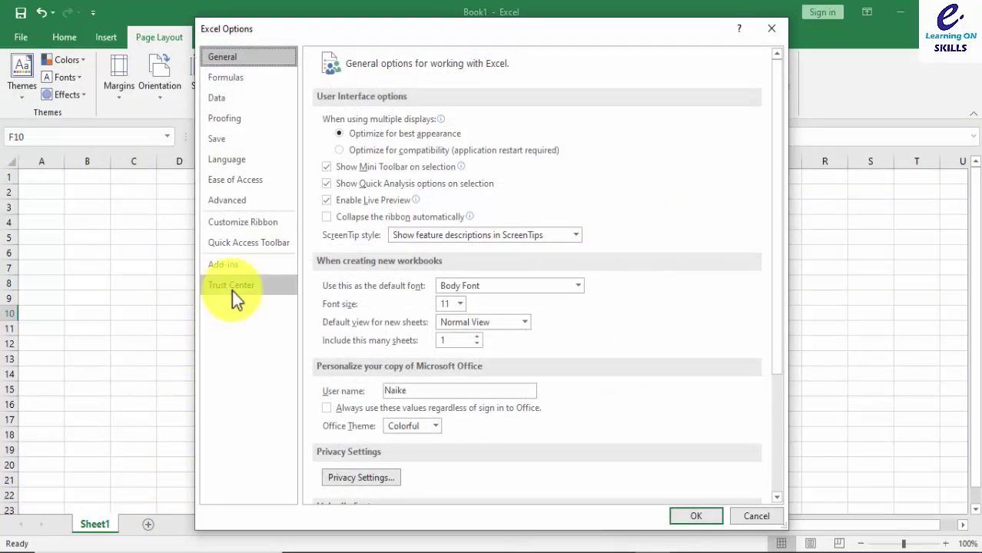
pyautogui.click(255, 220)
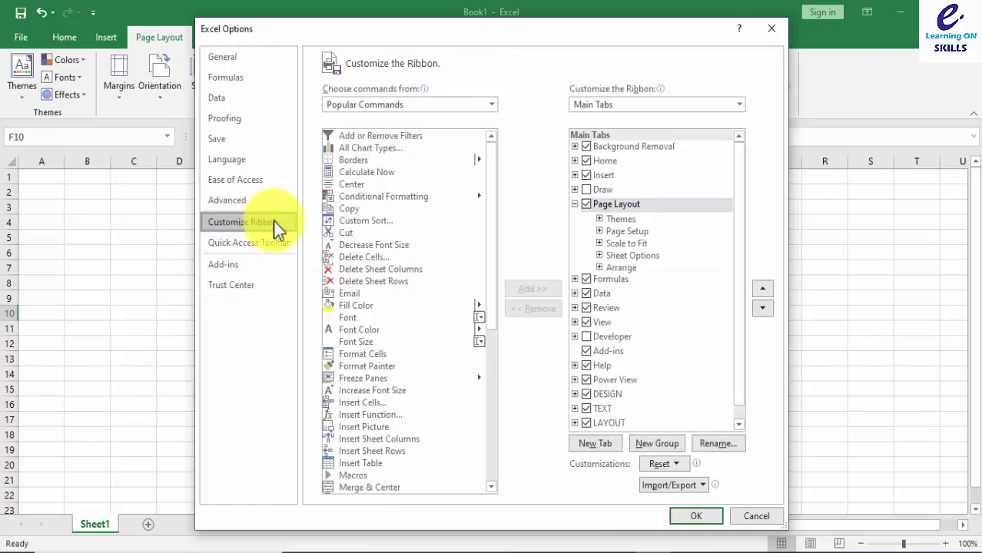
# Add a new custom ribbon tab below Page Layout and rename it My Tab.
pyautogui.click(604, 450)
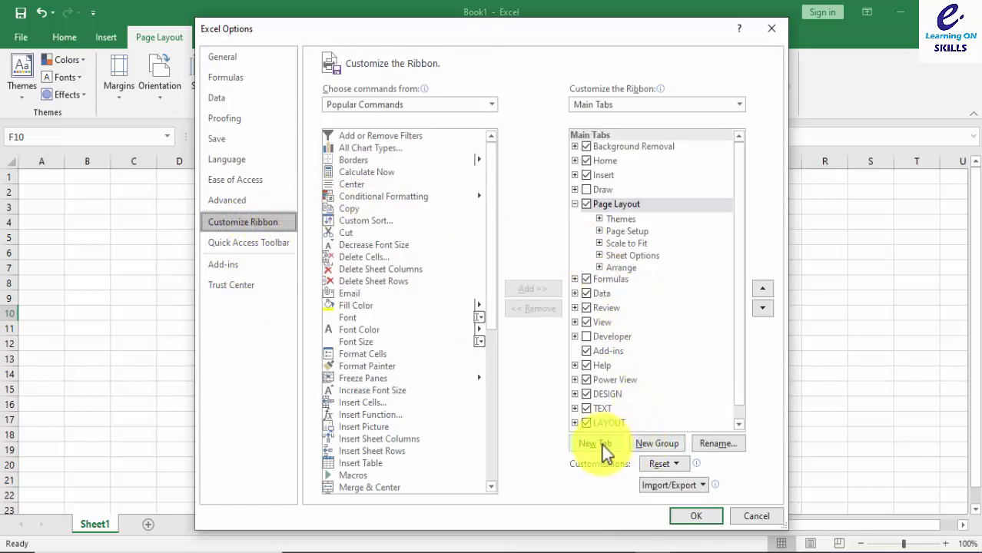
pyautogui.click(602, 444)
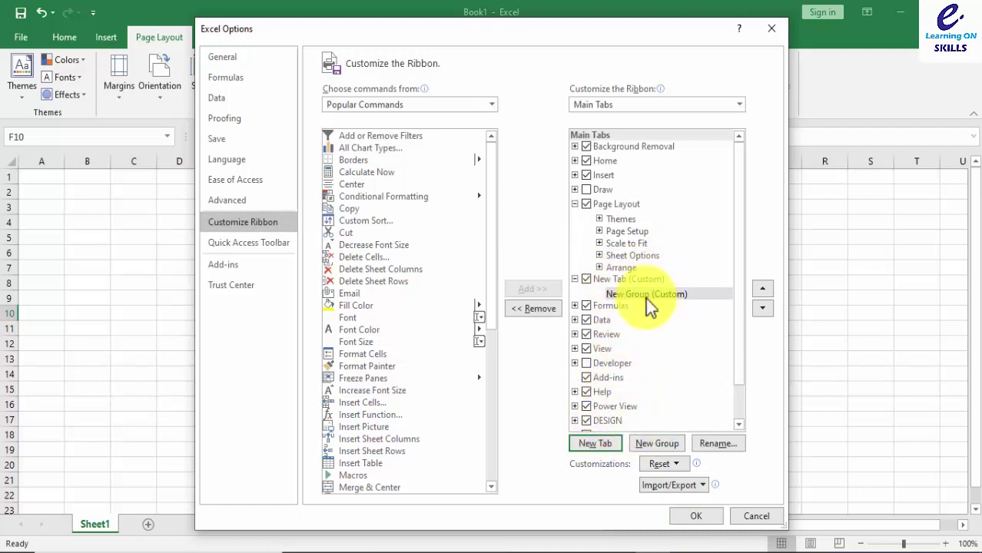
pyautogui.click(609, 279)
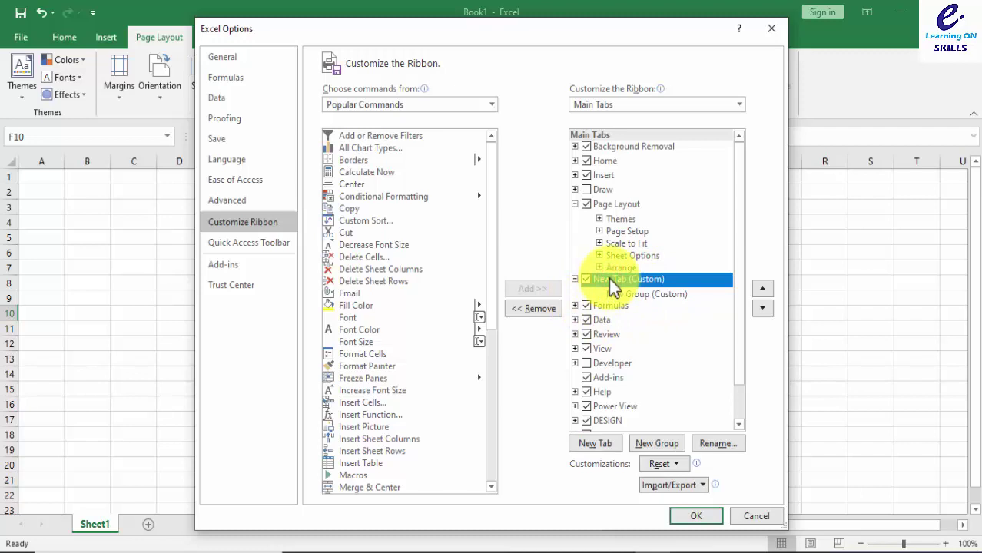
pyautogui.click(716, 447)
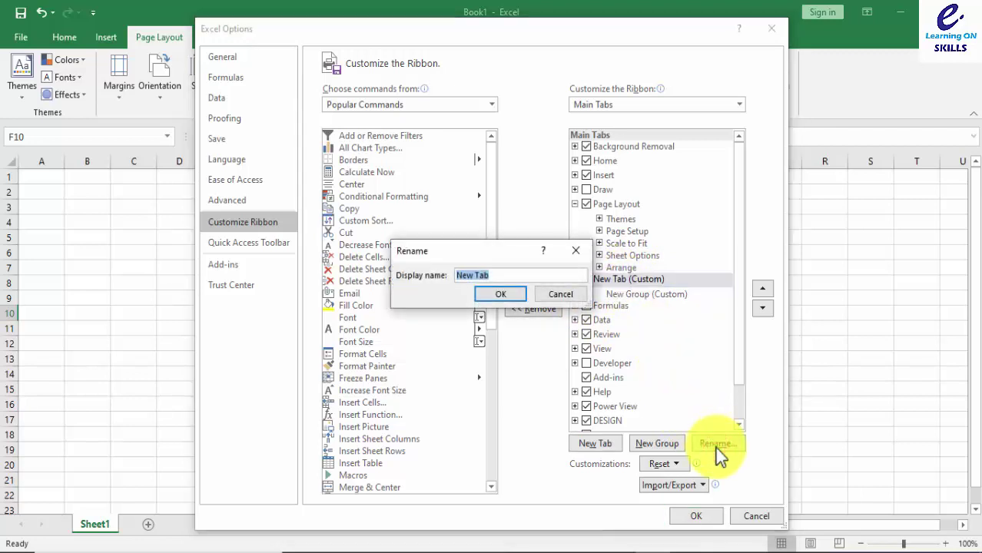
pyautogui.write('My Tab')
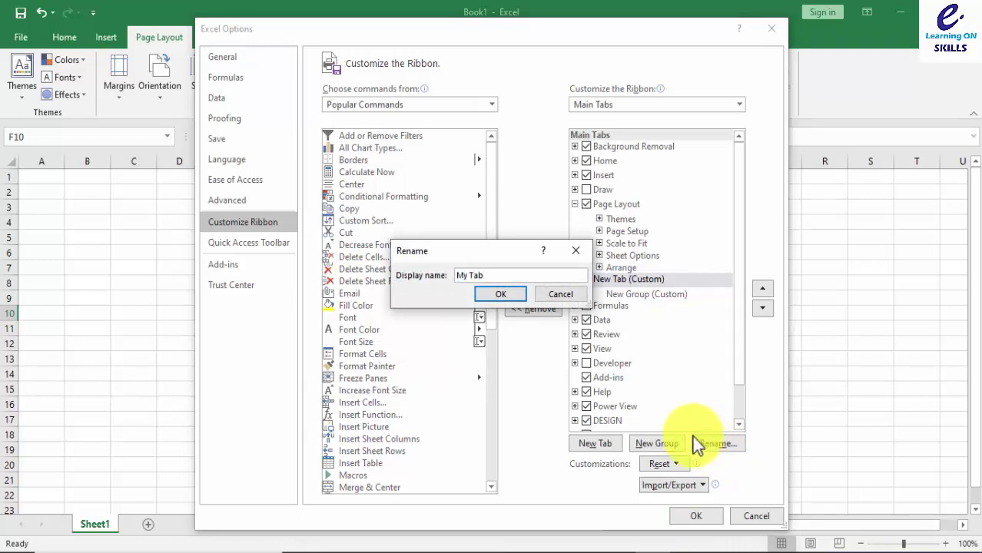
pyautogui.click(506, 295)
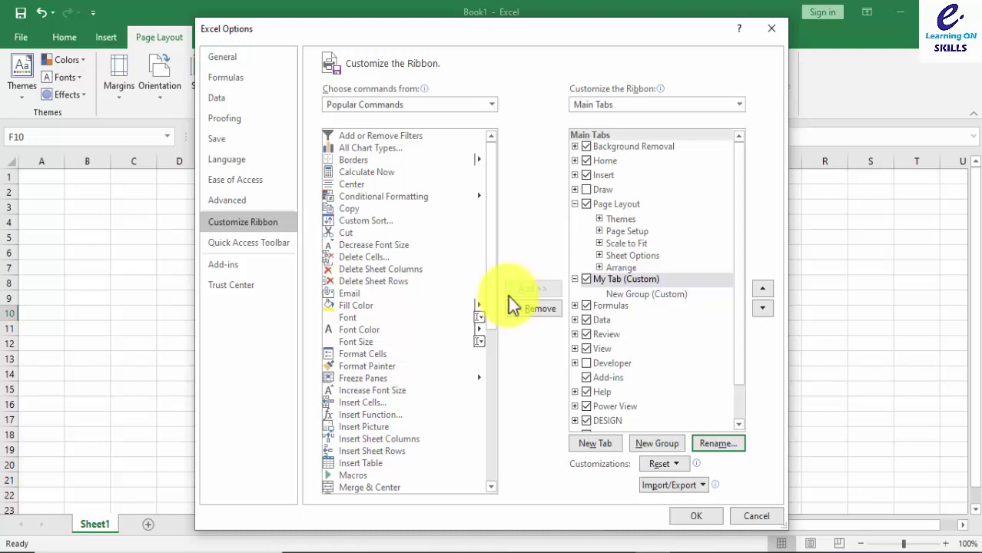
# Rename the new group inside My Tab as Basic.
pyautogui.click(630, 295)
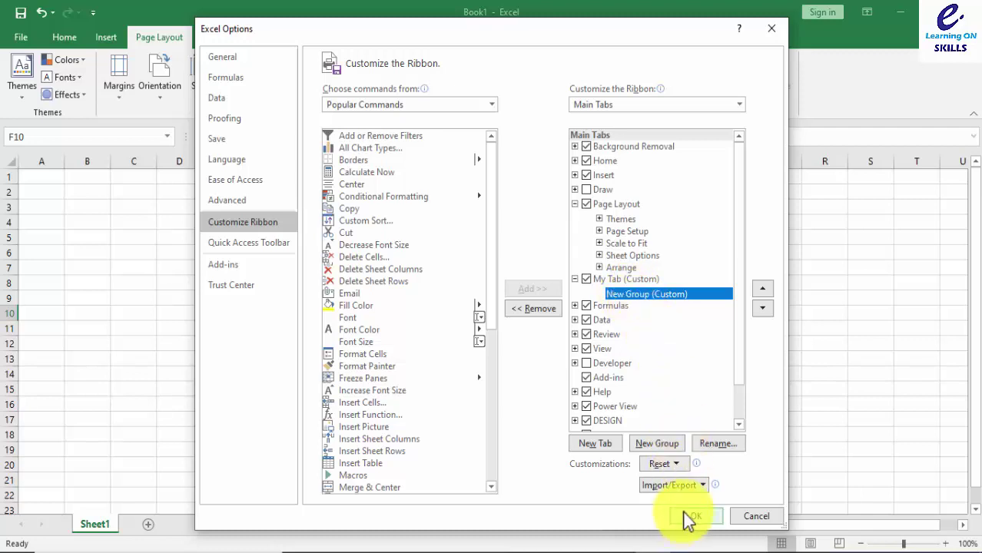
pyautogui.click(708, 443)
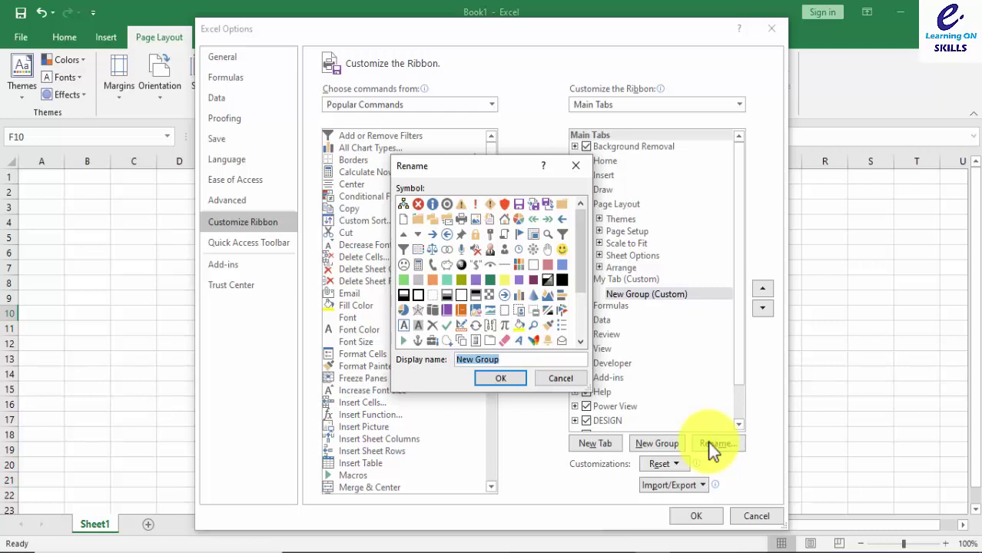
pyautogui.write('Basic')
pyautogui.click(482, 376)
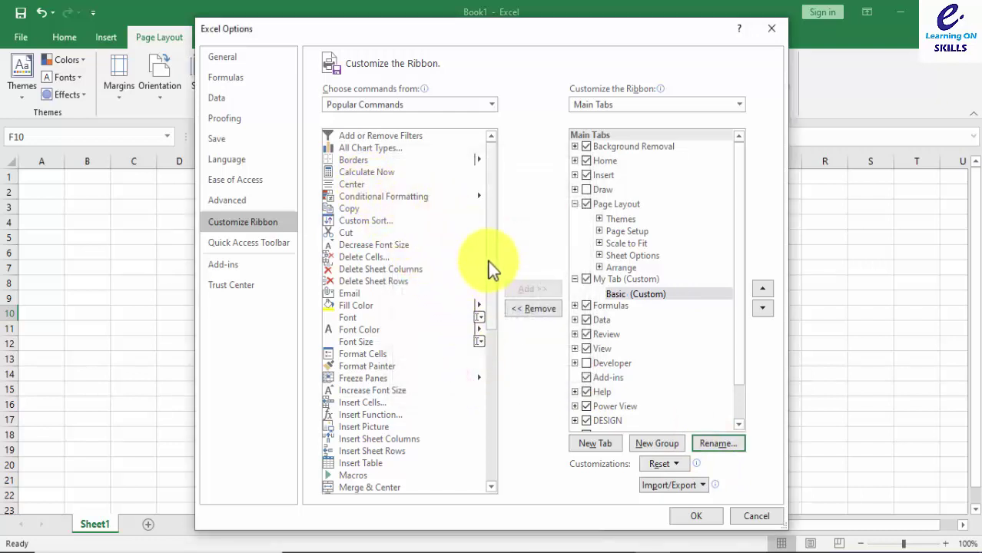
# Add the Font, Insert Cells, Copy and Borders commands to the Basic group of My Tab.
pyautogui.click(357, 306)
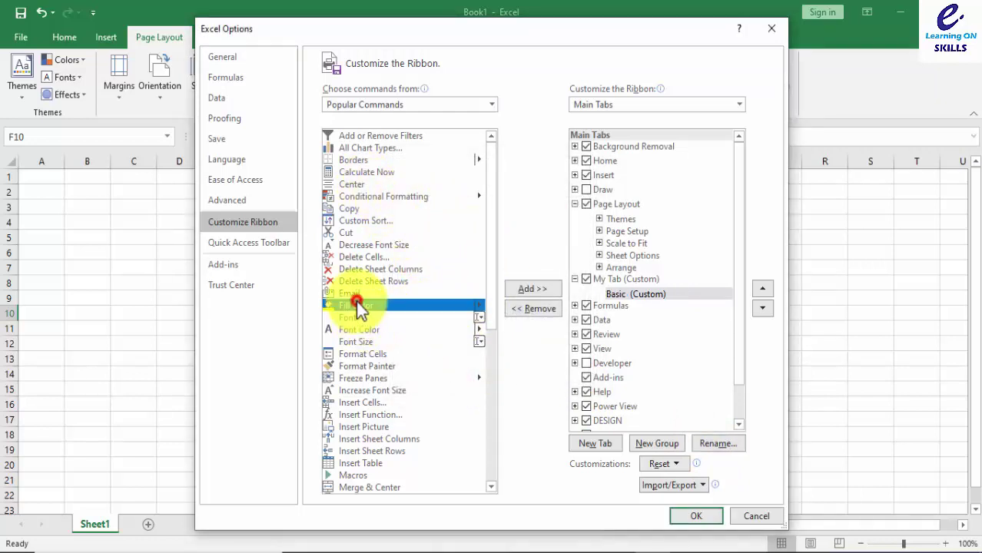
pyautogui.click(363, 317)
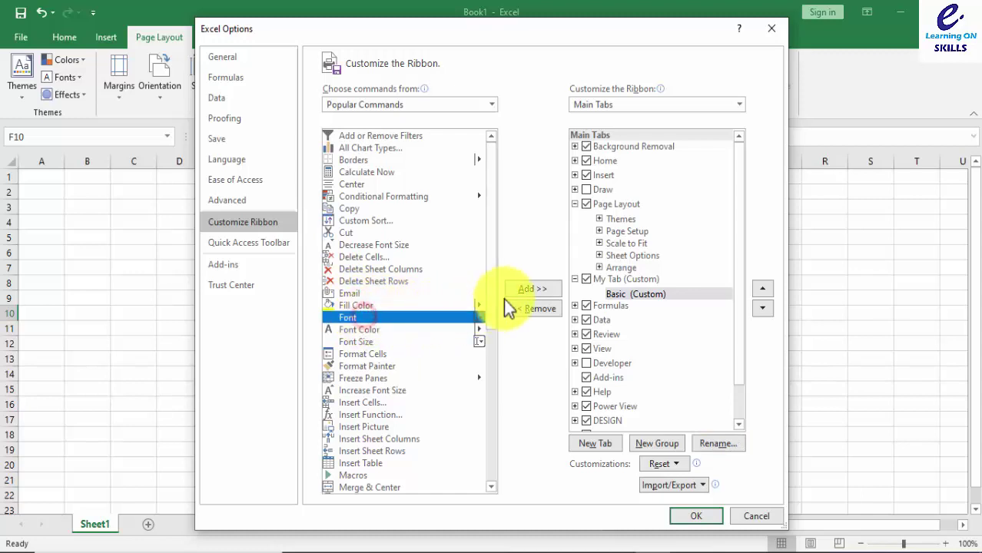
pyautogui.click(531, 289)
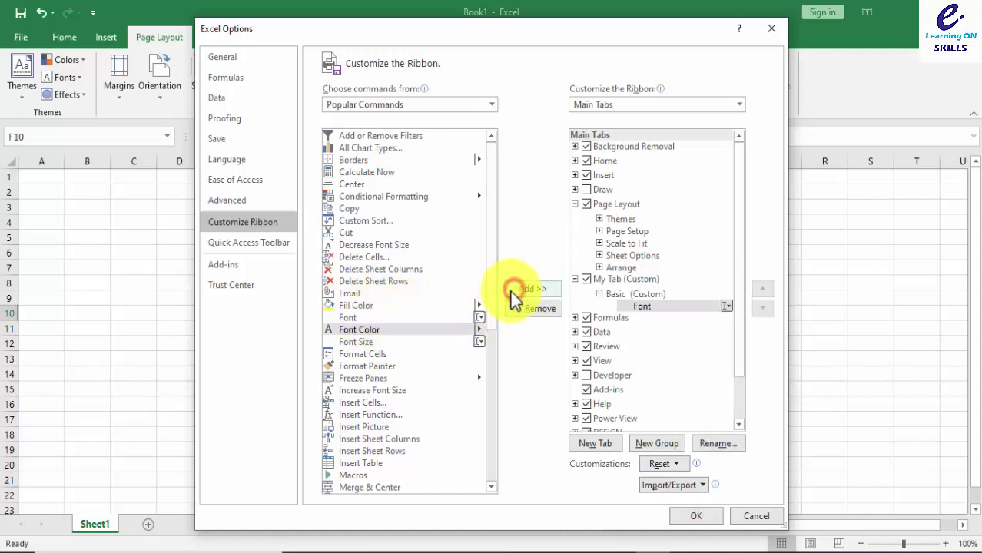
pyautogui.click(367, 403)
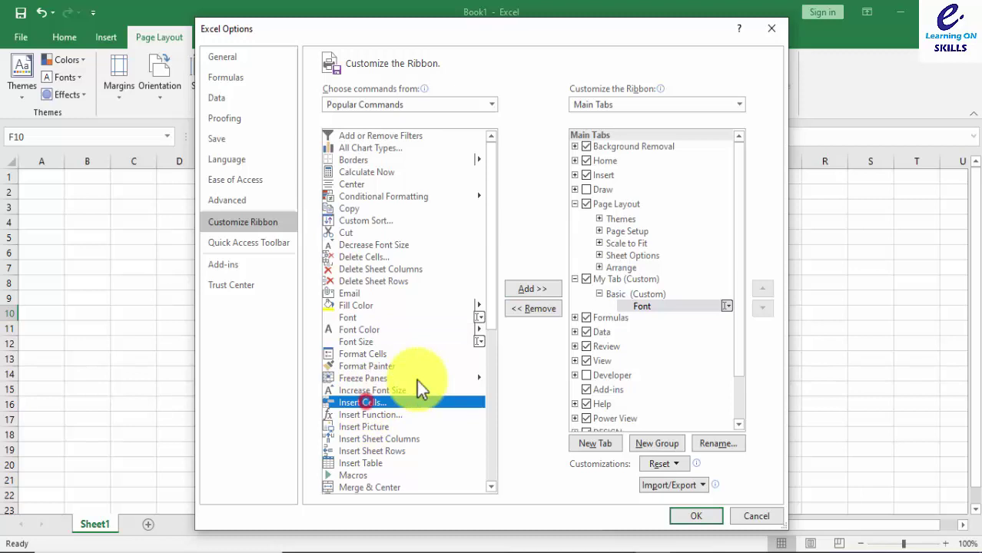
pyautogui.click(543, 288)
pyautogui.click(350, 209)
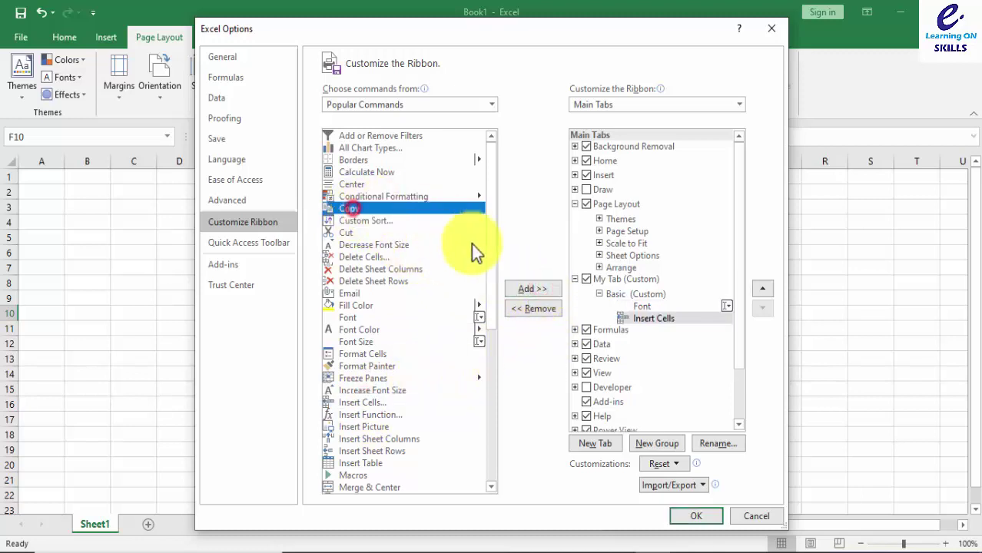
pyautogui.click(525, 288)
pyautogui.click(358, 160)
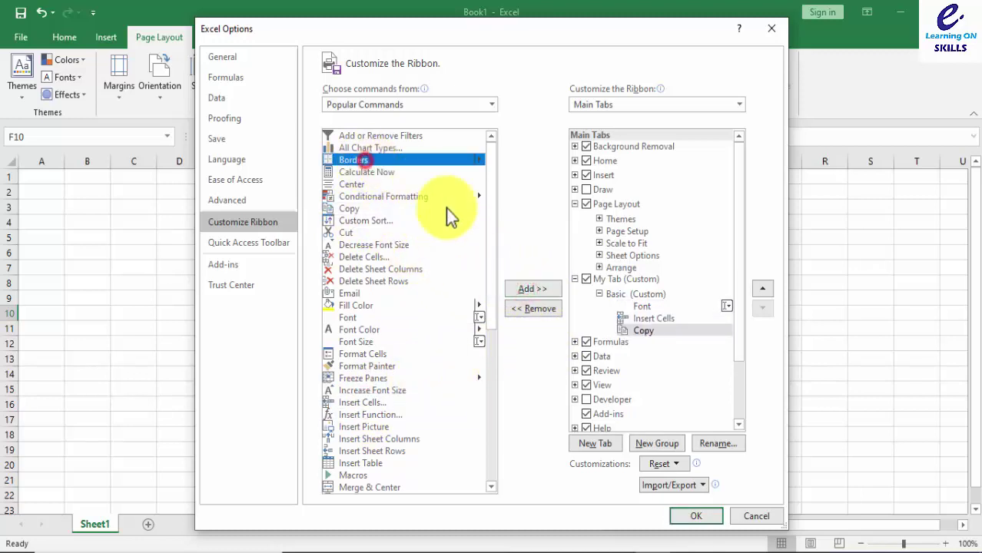
pyautogui.click(534, 289)
# Add the New File, Open and split Paste commands to the Basic group and apply the ribbon changes.
pyautogui.moveTo(491, 216); pyautogui.dragTo(472, 362)
pyautogui.click(368, 243)
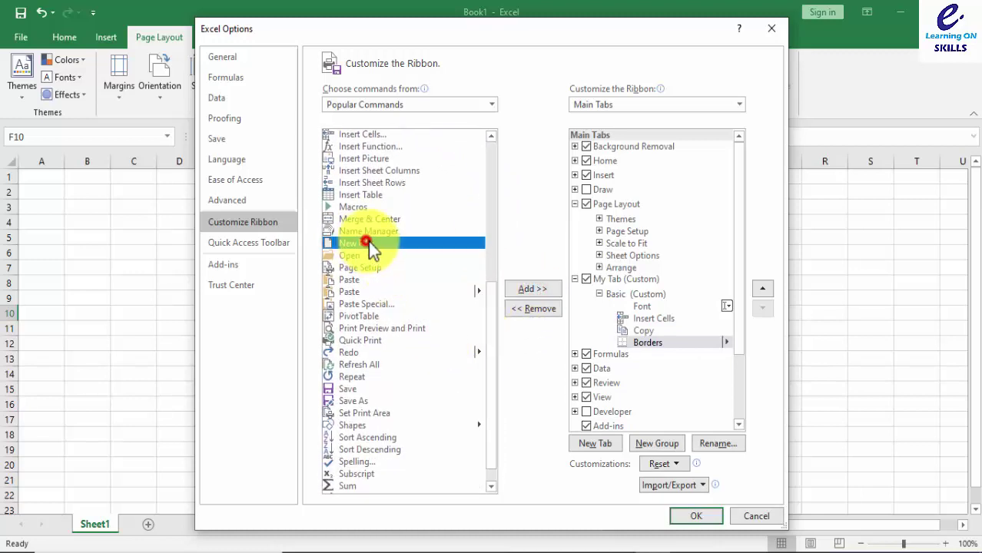
pyautogui.click(516, 290)
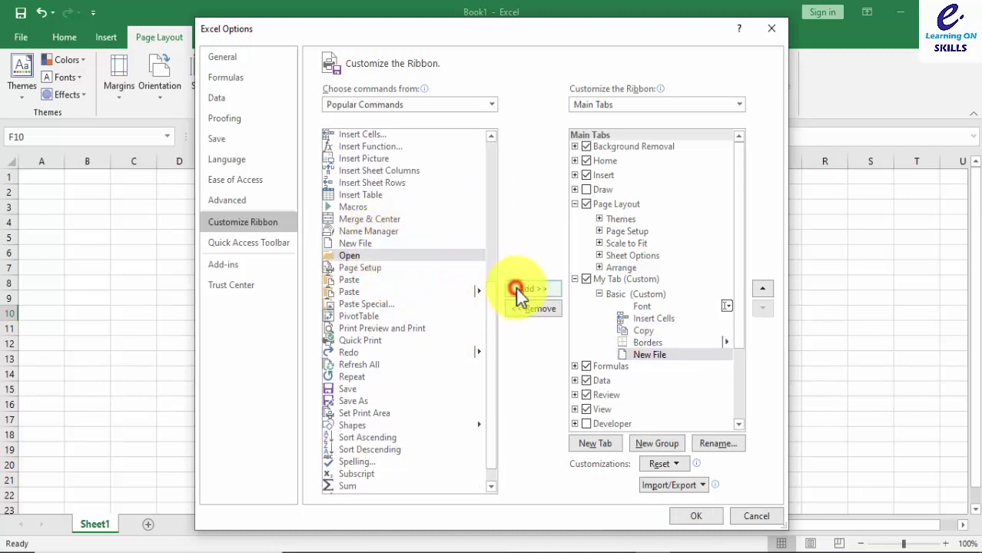
pyautogui.click(365, 259)
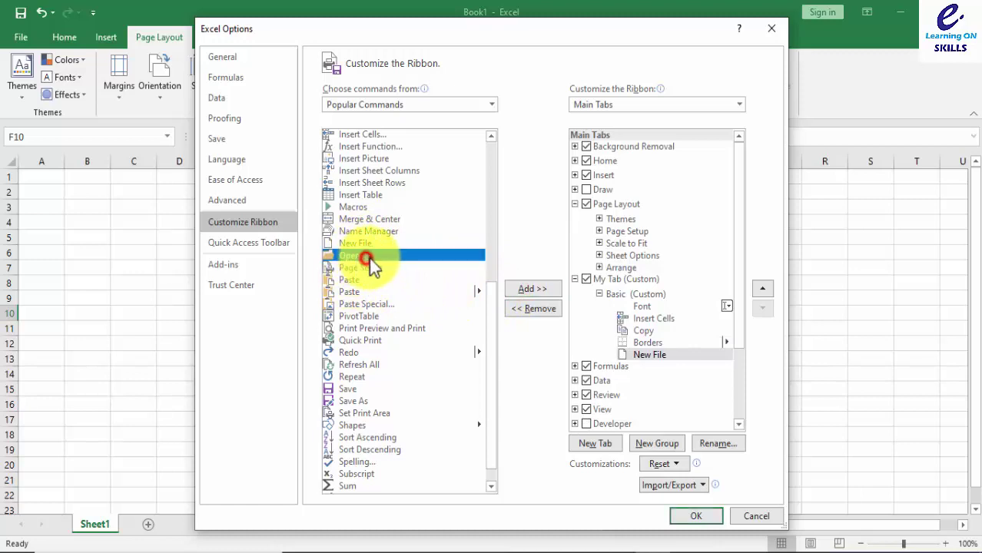
pyautogui.click(526, 292)
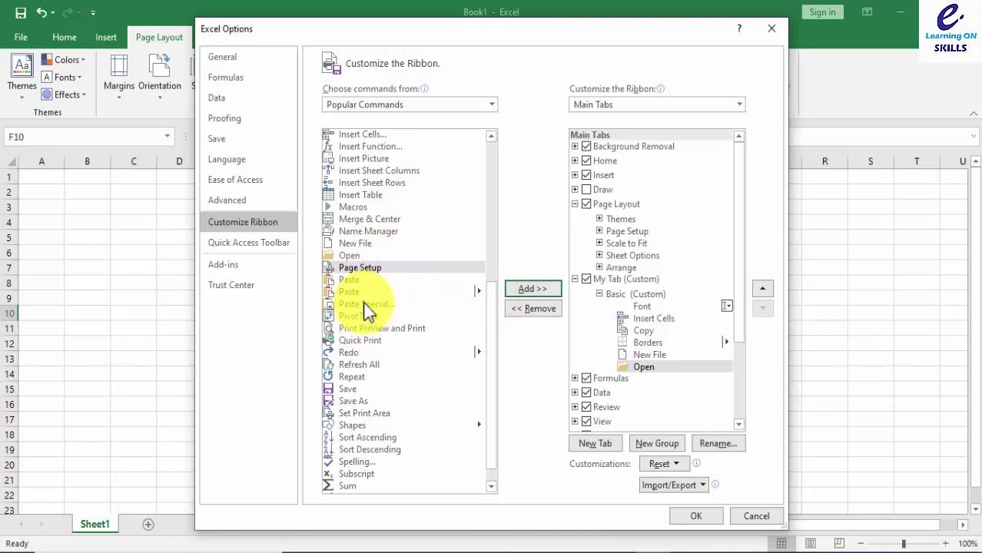
pyautogui.click(365, 293)
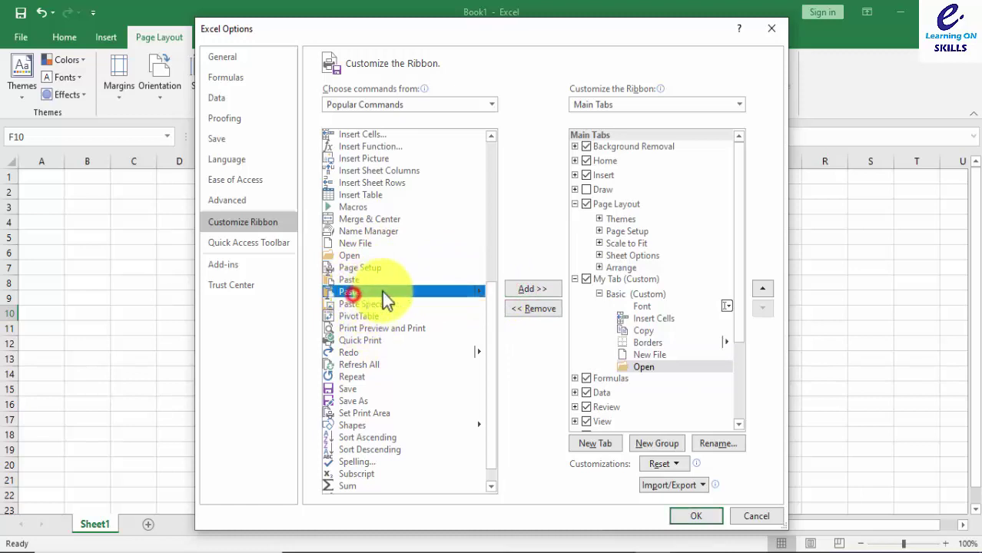
pyautogui.click(529, 290)
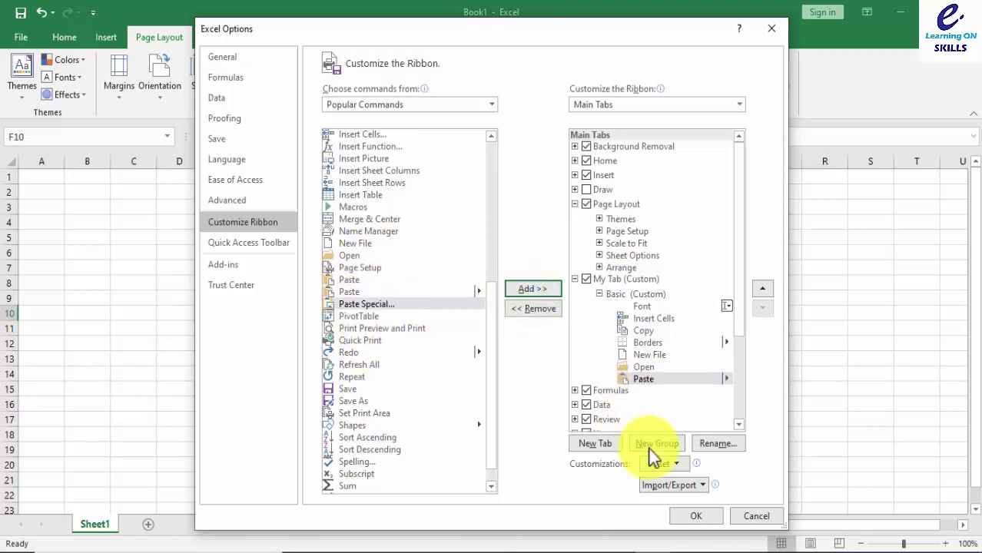
pyautogui.click(688, 513)
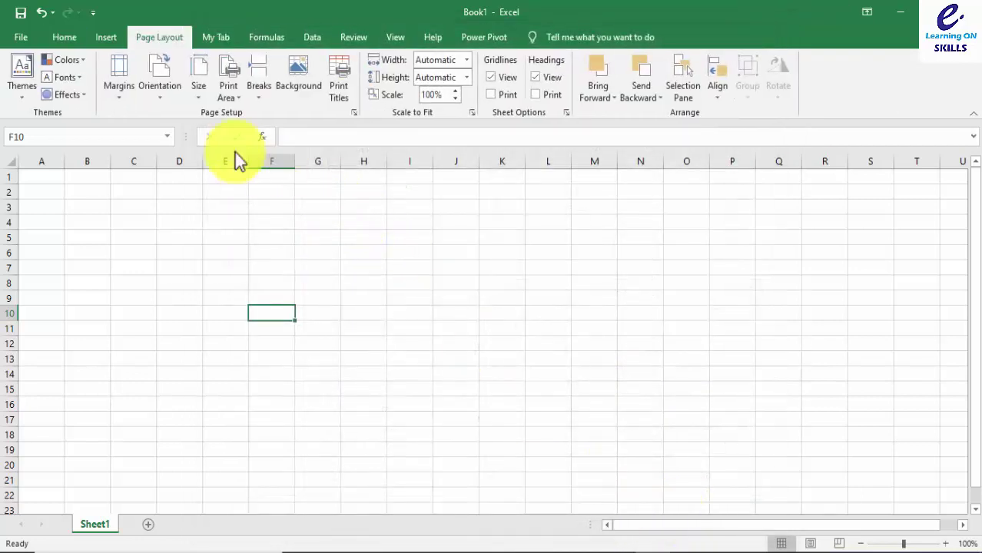
# Display the commands on My Tab, and reopen the ribbon customization settings.
pyautogui.click(216, 38)
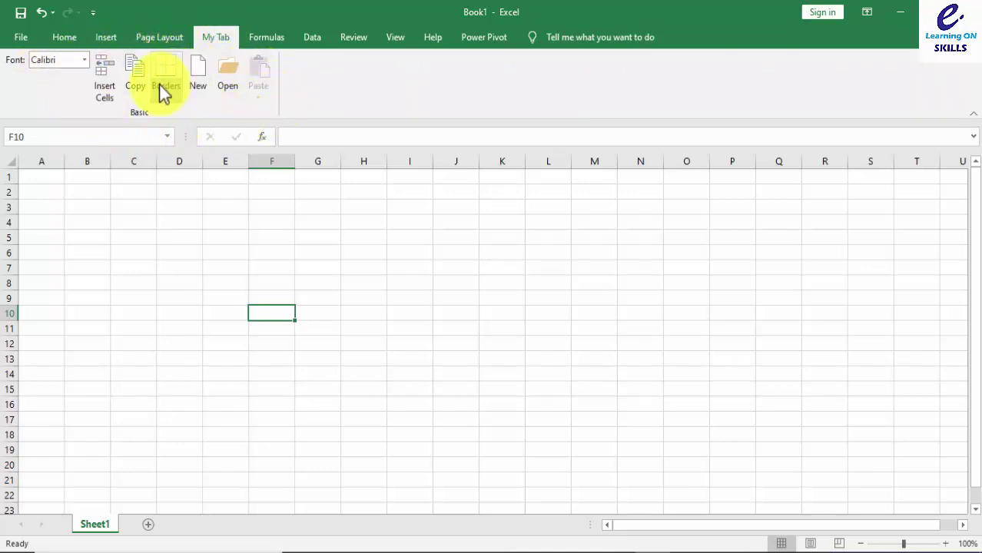
pyautogui.click(15, 38)
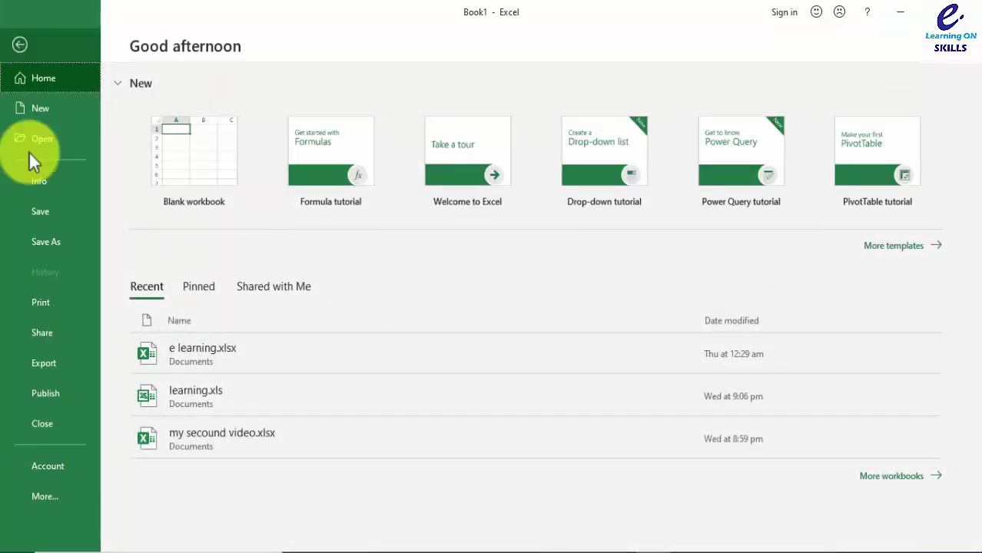
pyautogui.click(53, 495)
pyautogui.click(162, 530)
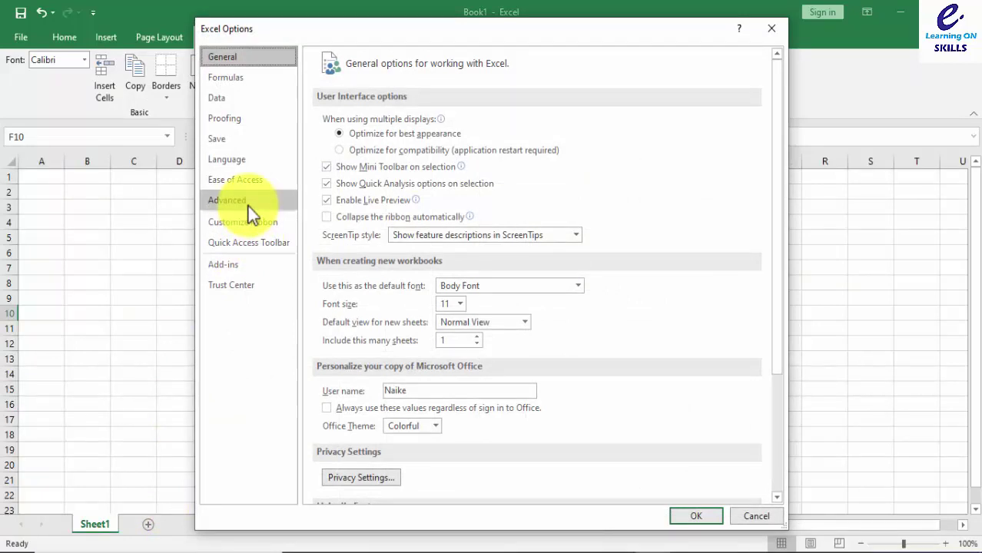
pyautogui.click(259, 222)
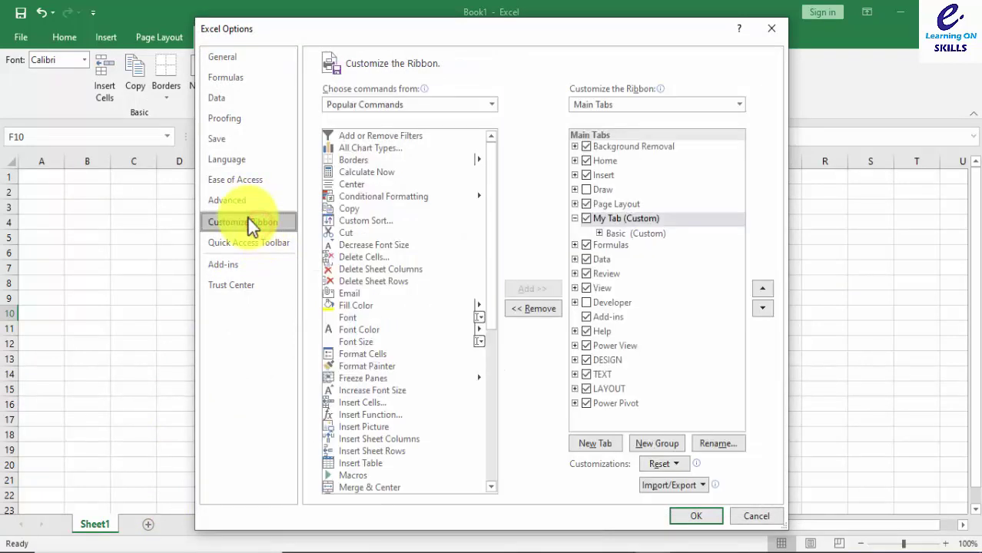
# Add a second group to My Tab, name it advance and select it.
pyautogui.click(661, 442)
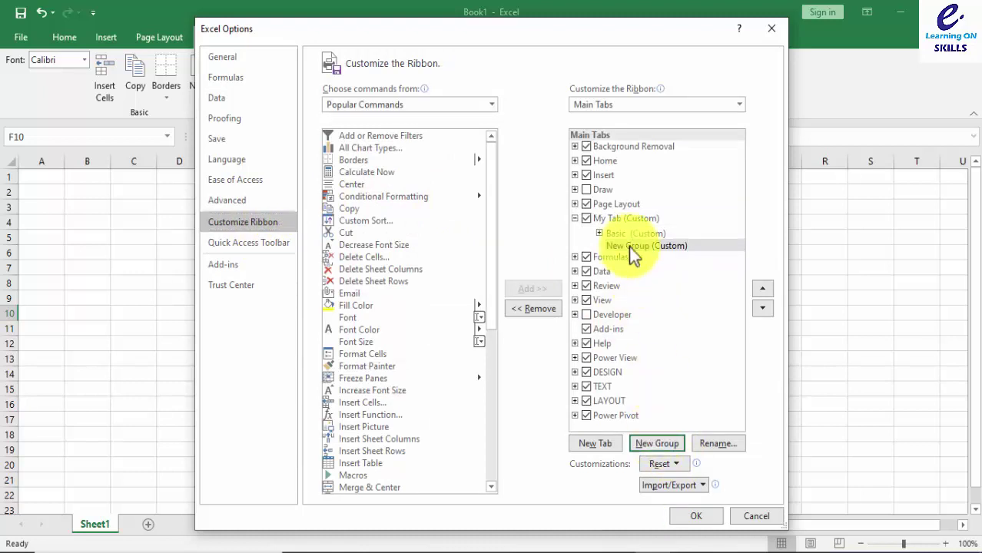
pyautogui.click(629, 246)
pyautogui.click(715, 445)
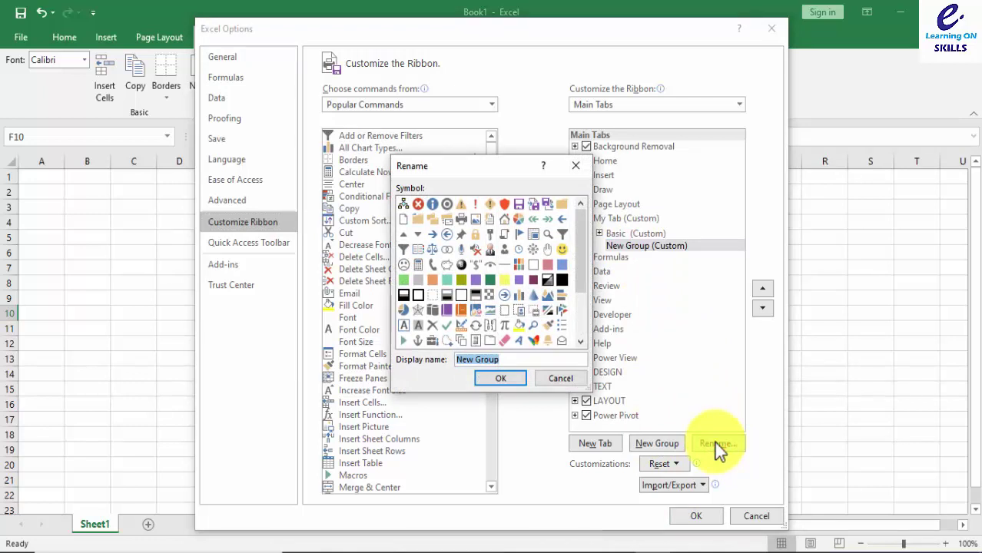
pyautogui.write('advance')
pyautogui.click(491, 380)
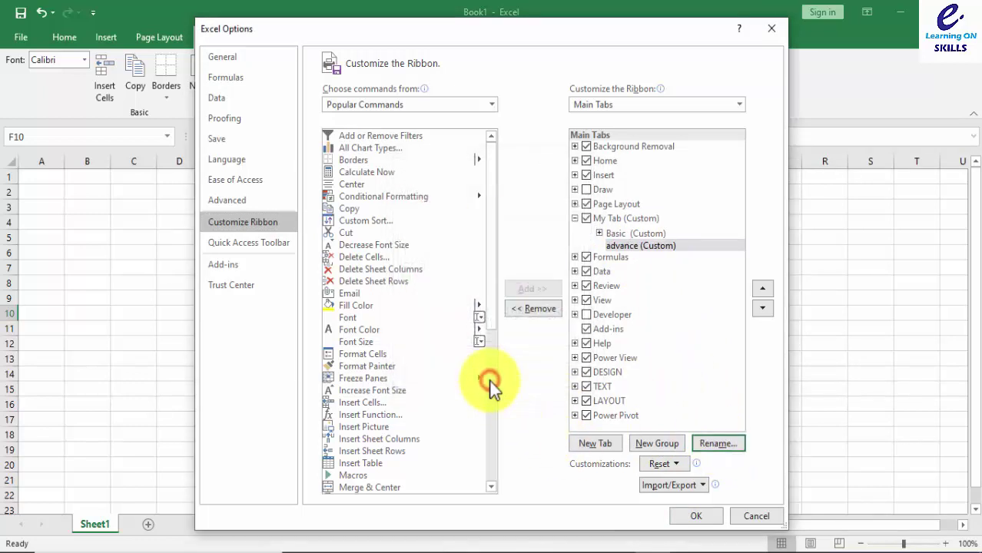
pyautogui.click(623, 246)
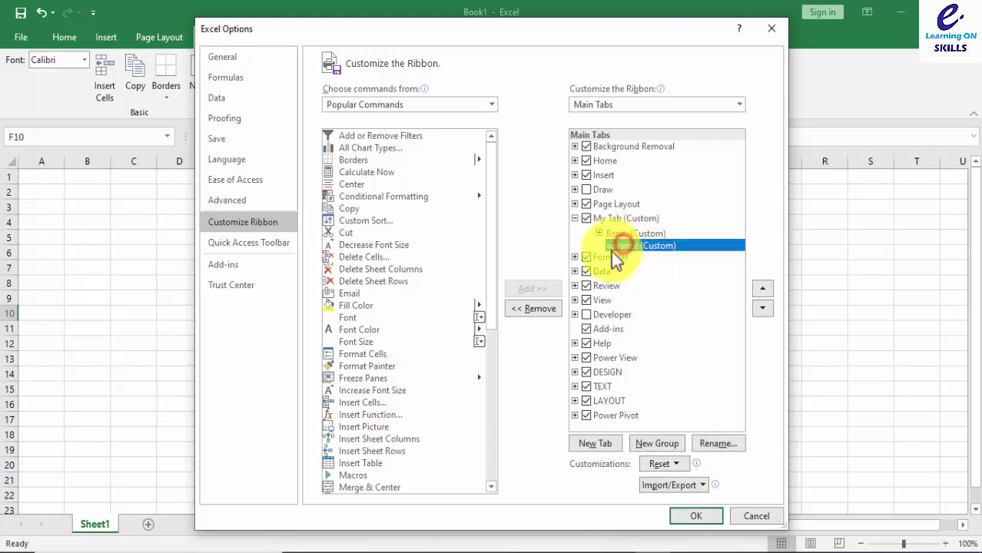
# Add the Custom Sort, Format Painter and Merge & Center commands to the advance group of My Tab.
pyautogui.click(368, 221)
pyautogui.click(541, 291)
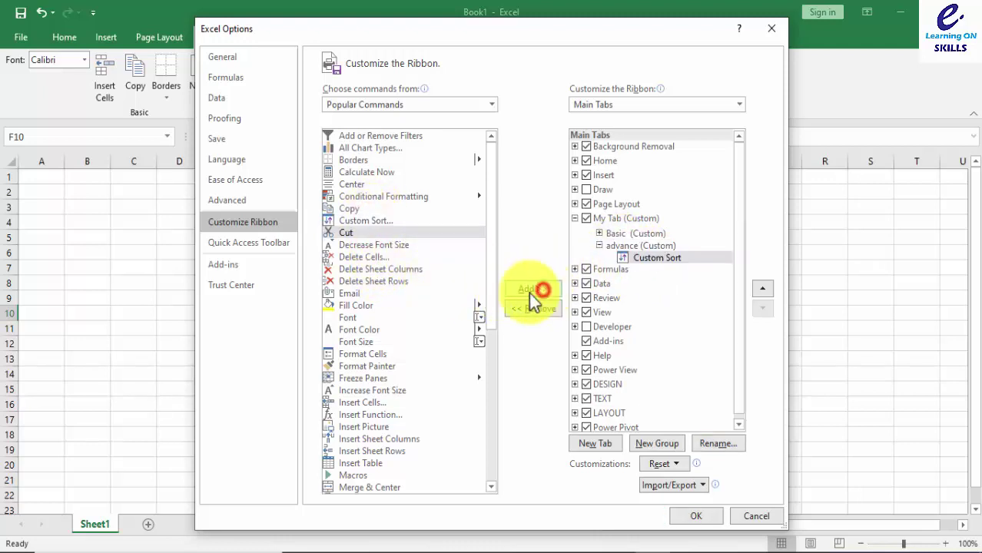
pyautogui.click(371, 365)
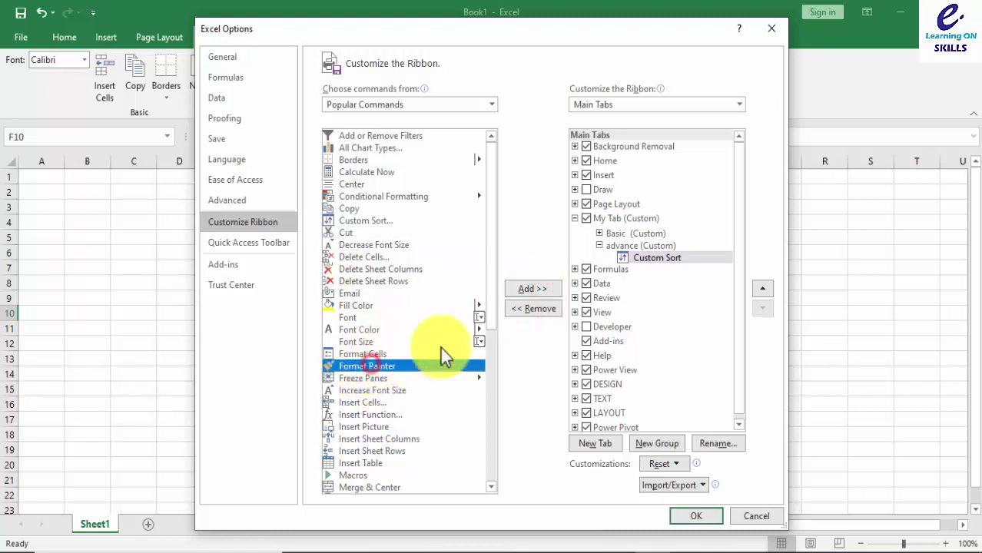
pyautogui.click(535, 287)
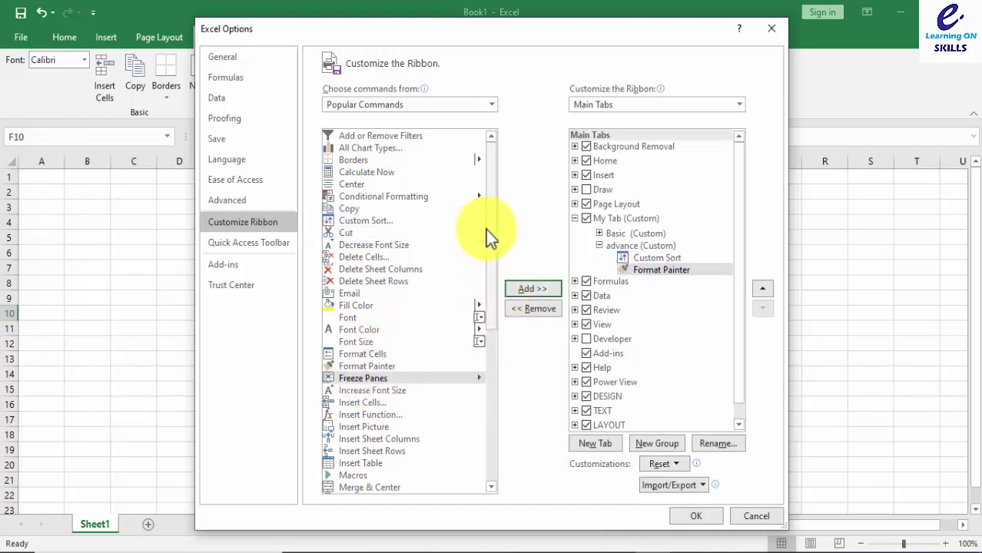
pyautogui.moveTo(490, 231)
pyautogui.mouseDown()
pyautogui.moveTo(483, 355)
pyautogui.moveTo(486, 343)
pyautogui.mouseUp()
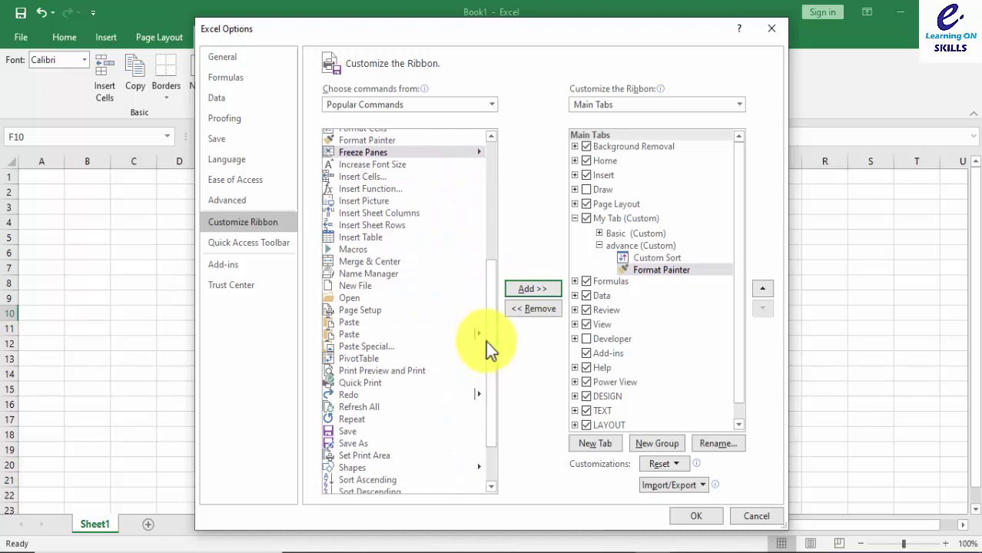
pyautogui.click(378, 264)
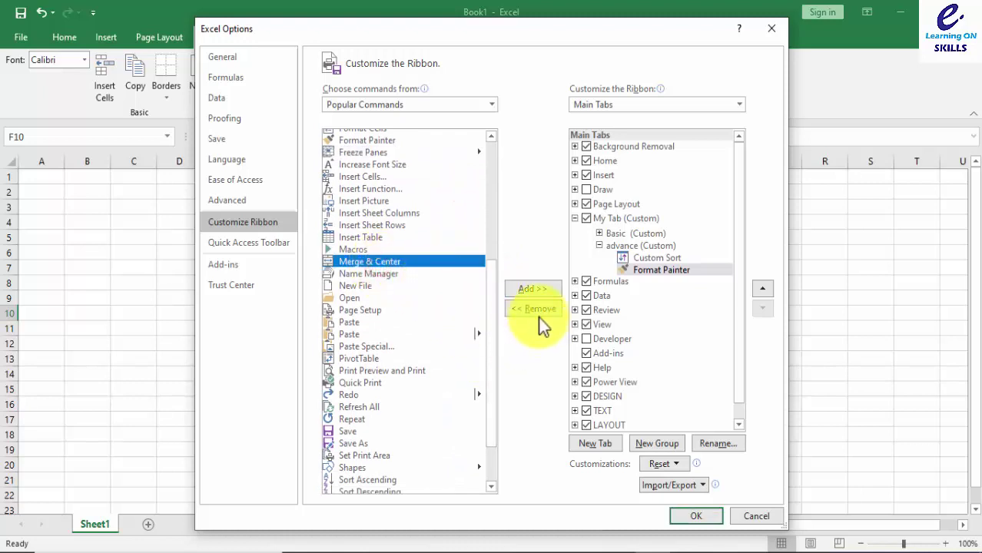
pyautogui.click(532, 289)
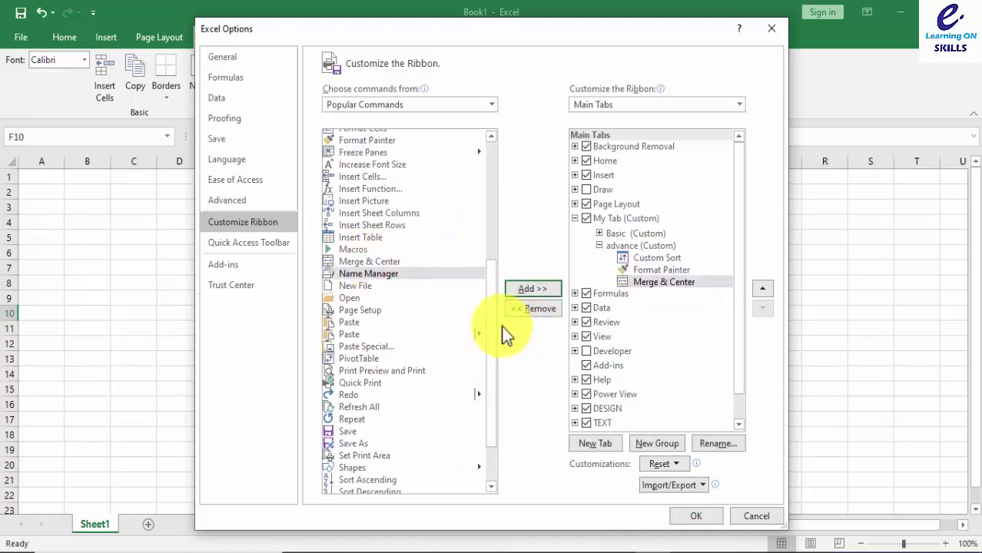
# Add the Set Print Area command to the advance group, apply the ribbon changes and display the commands on My Tab.
pyautogui.moveTo(490, 316); pyautogui.dragTo(481, 385)
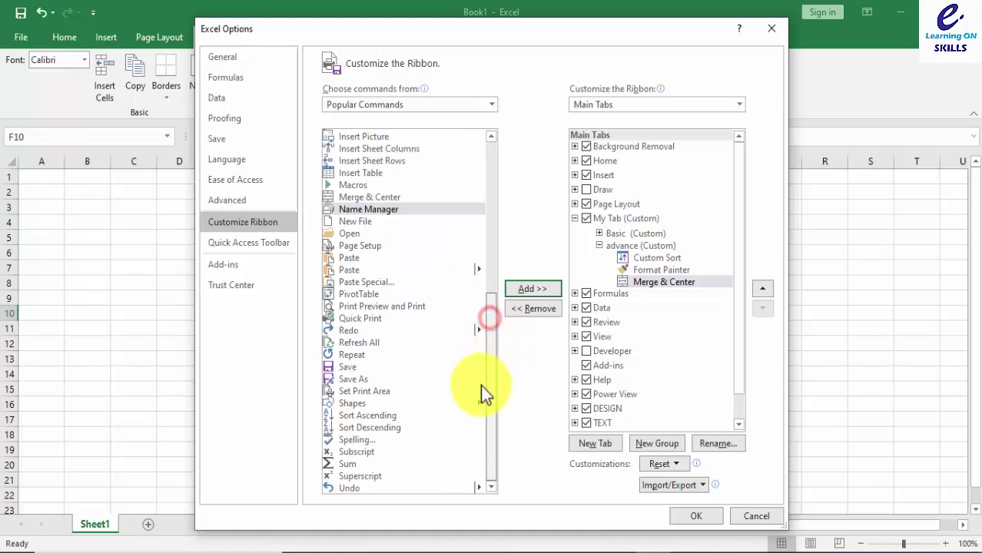
pyautogui.click(365, 391)
pyautogui.click(532, 288)
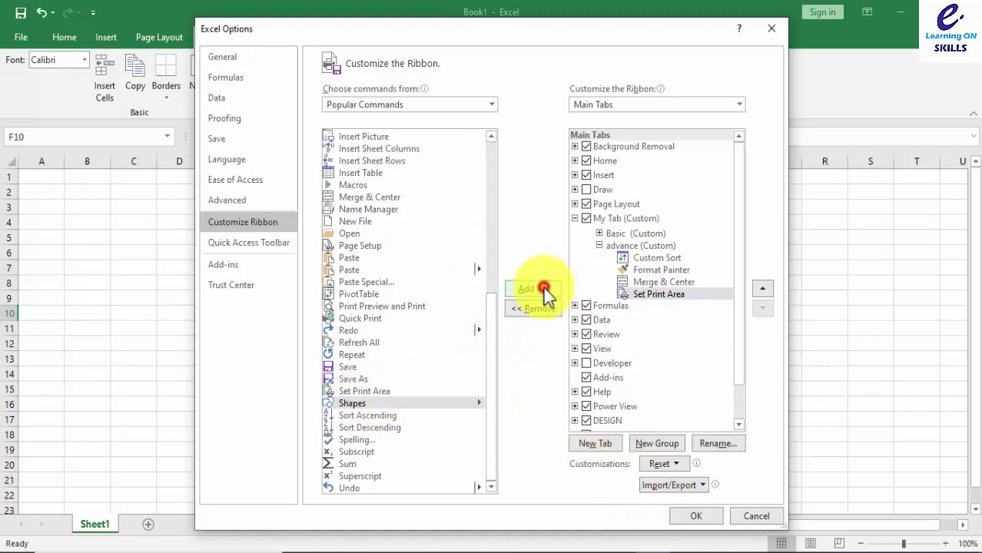
pyautogui.click(688, 516)
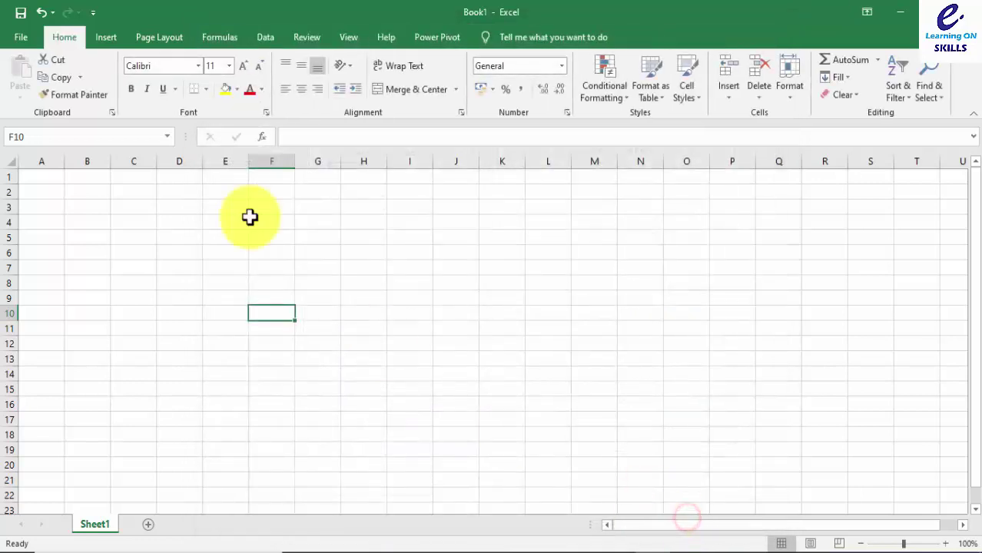
pyautogui.click(216, 37)
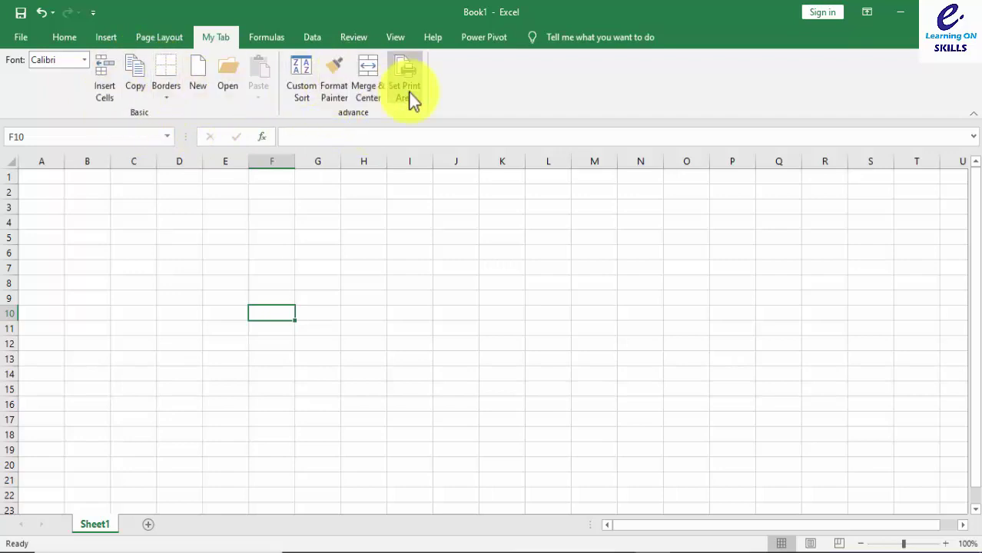
pyautogui.click(330, 278)
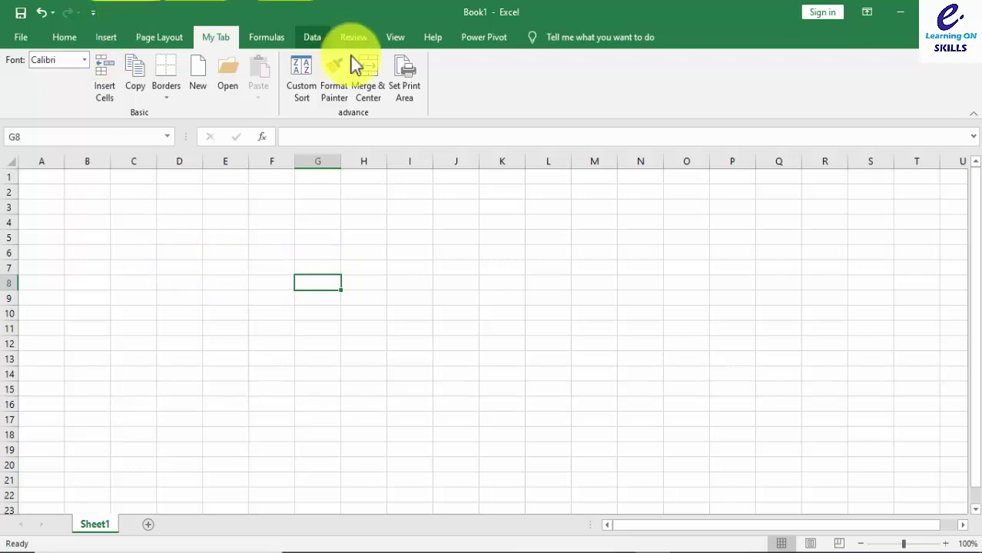
# Remove the advance group from My Tab in the ribbon customization settings and apply the change.
pyautogui.click(23, 43)
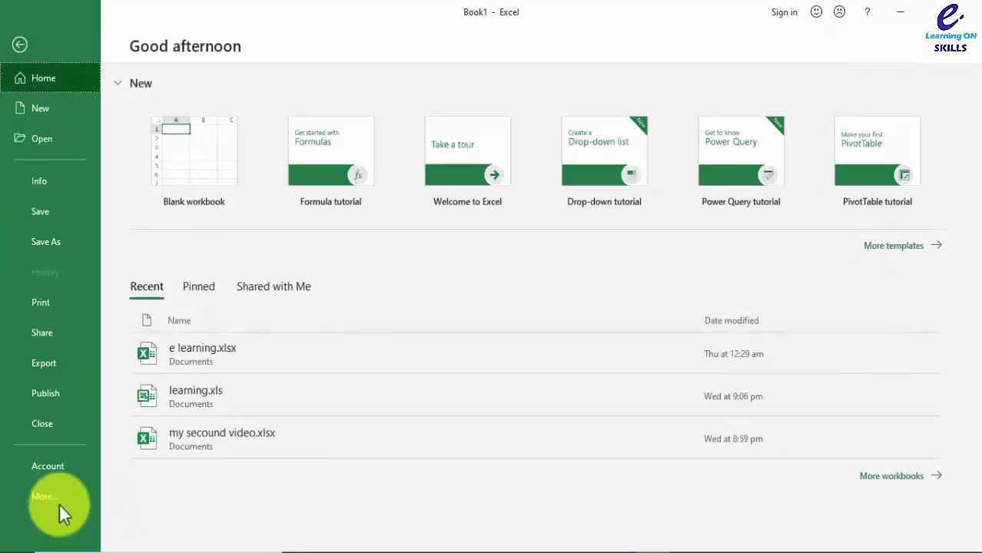
pyautogui.click(61, 499)
pyautogui.click(169, 527)
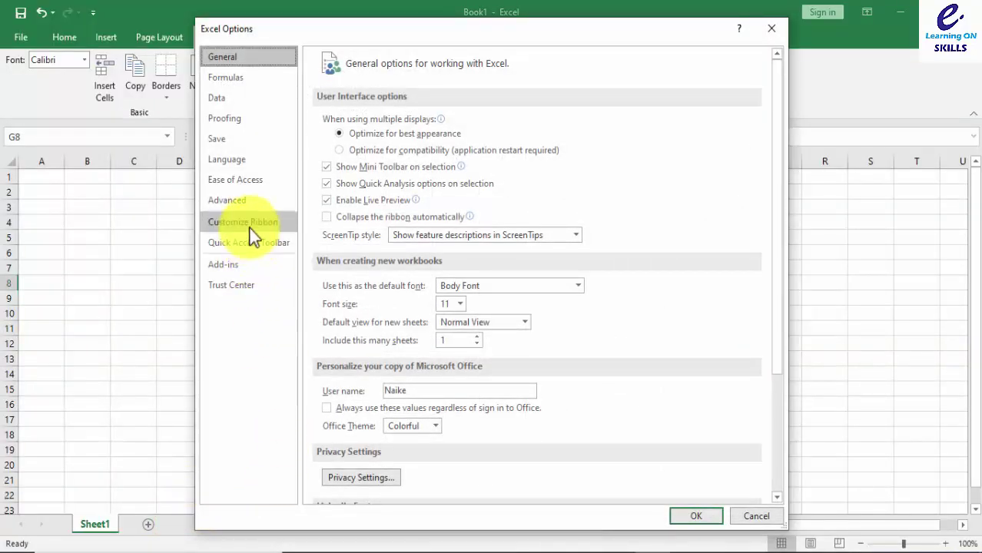
pyautogui.click(252, 229)
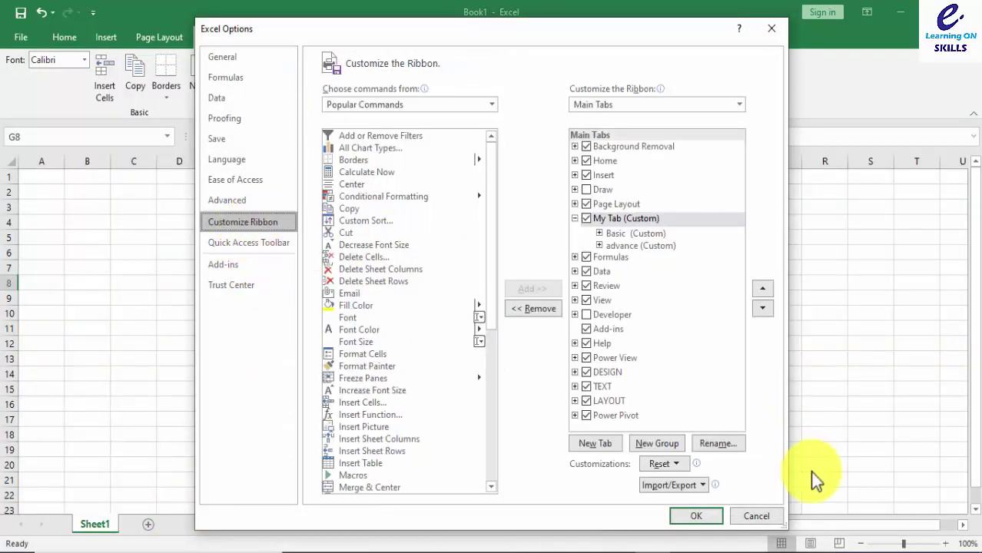
pyautogui.click(630, 245)
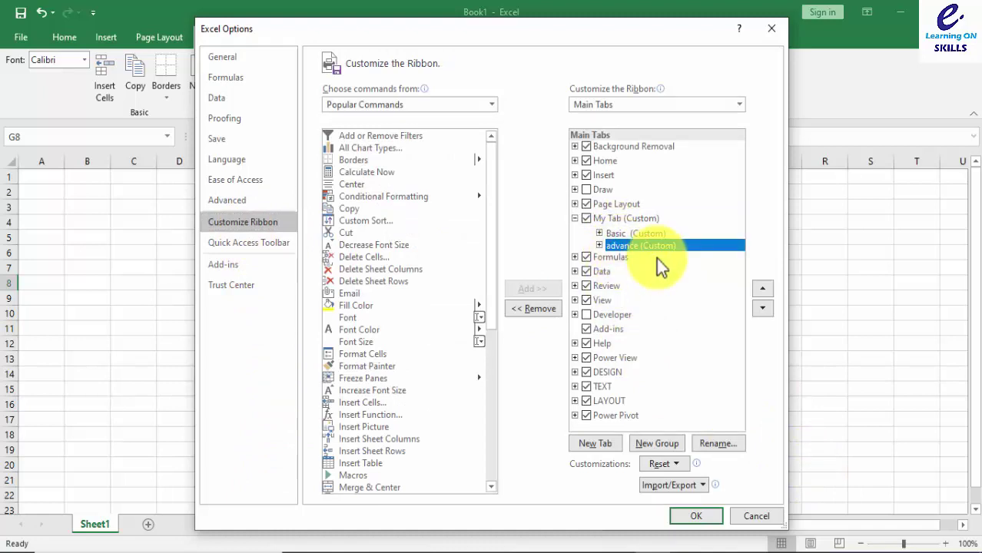
pyautogui.click(551, 311)
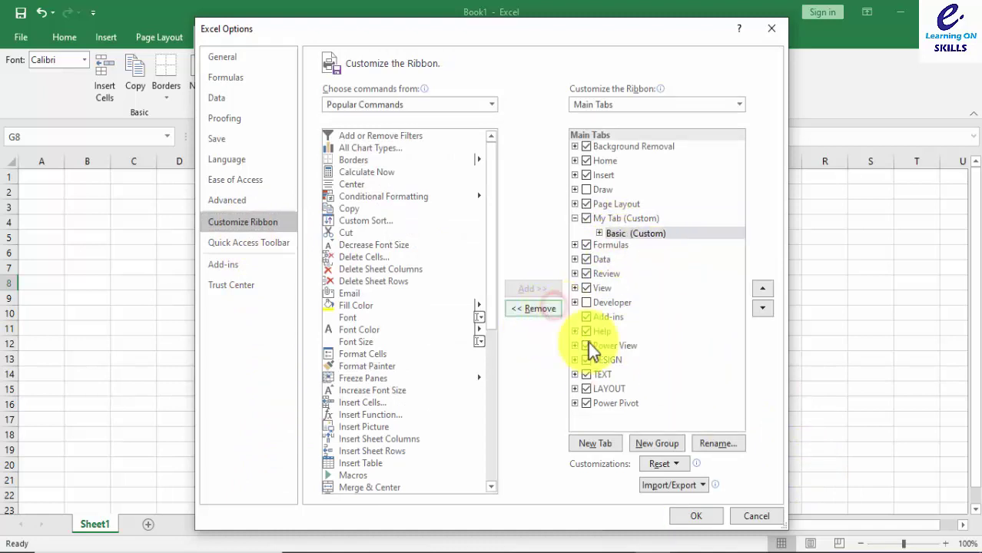
pyautogui.click(696, 515)
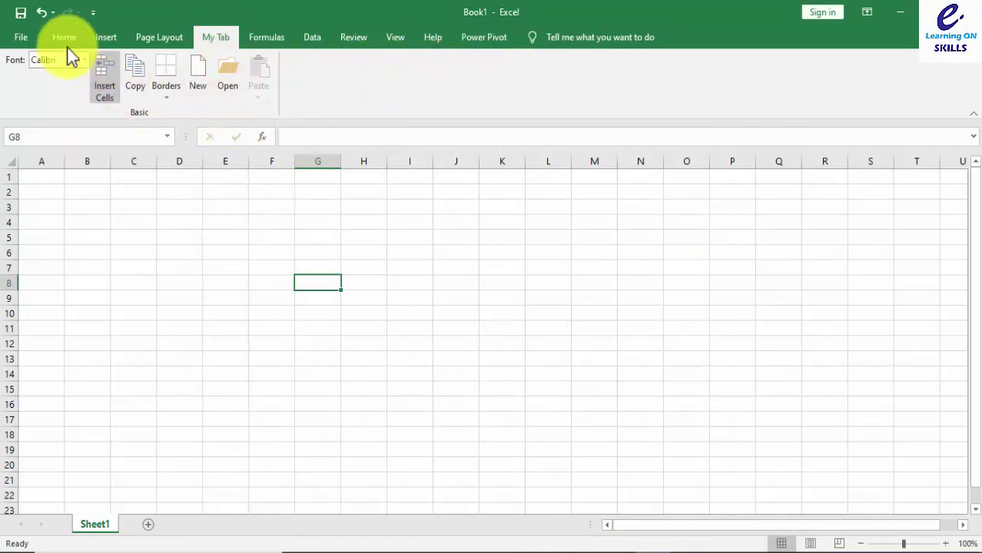
# Remove the whole My Tab custom tab in the ribbon customization settings and apply the change.
pyautogui.click(23, 40)
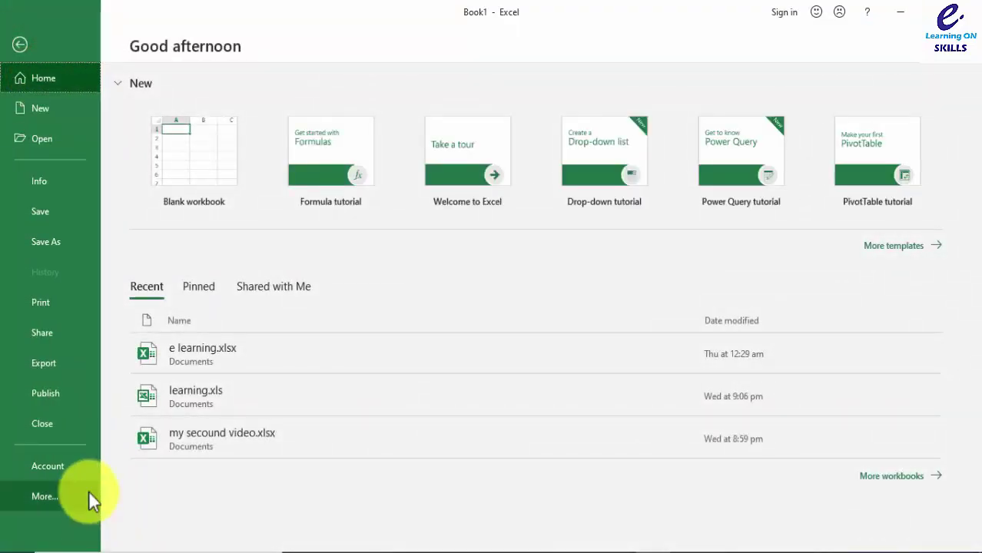
pyautogui.click(69, 498)
pyautogui.click(150, 526)
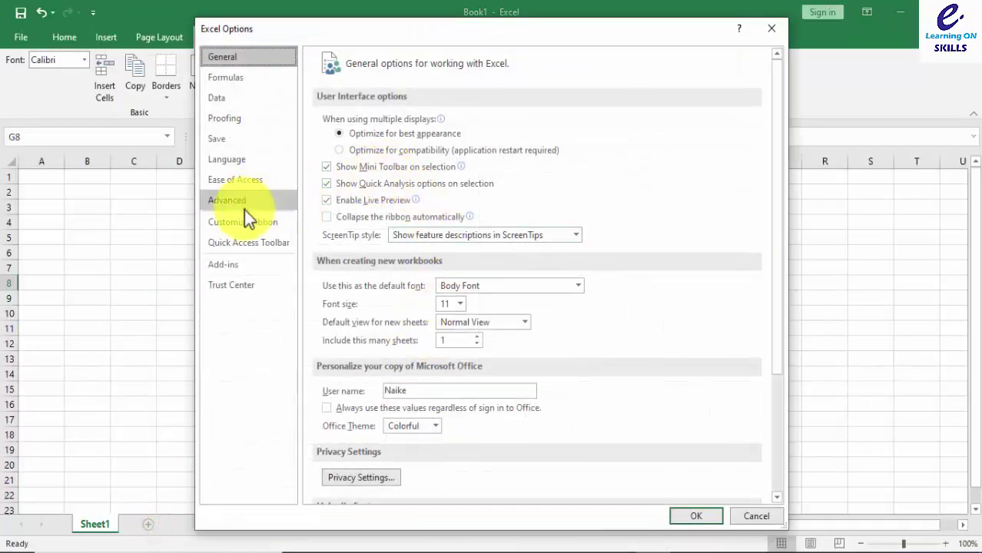
pyautogui.click(239, 220)
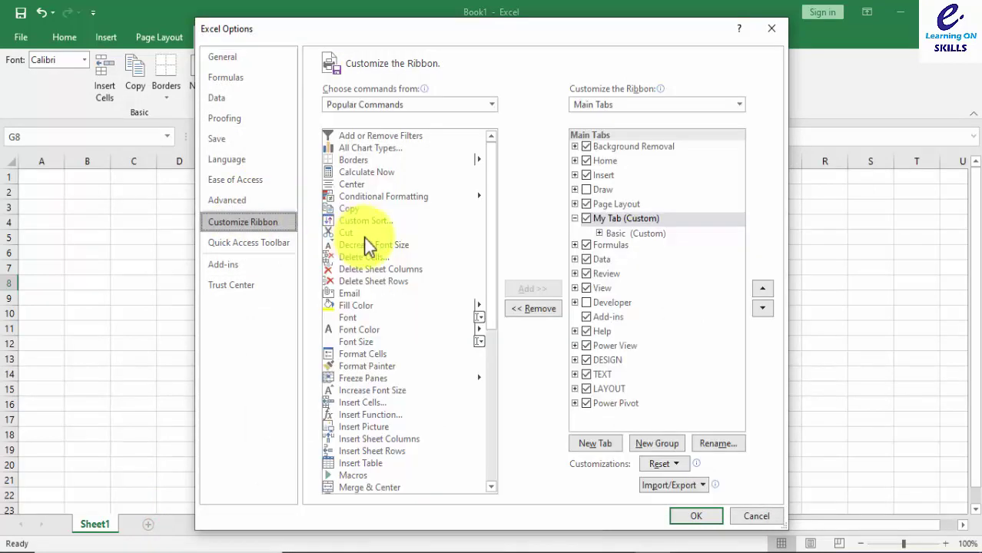
pyautogui.click(615, 219)
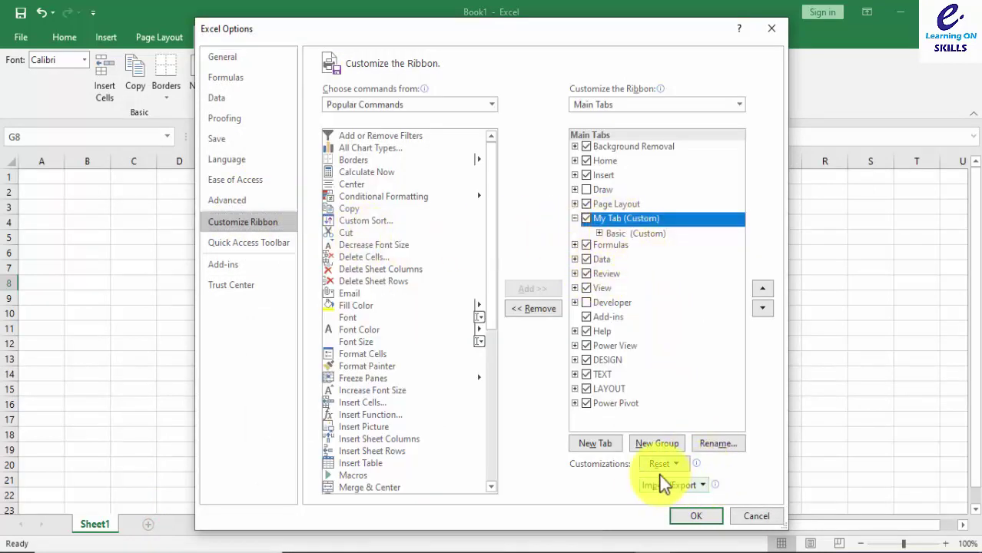
pyautogui.click(537, 310)
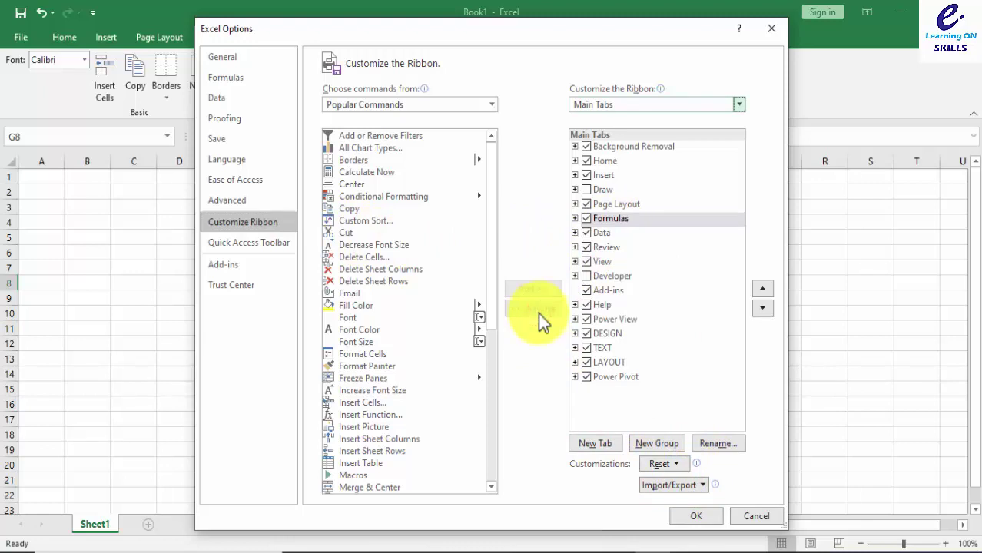
pyautogui.click(705, 516)
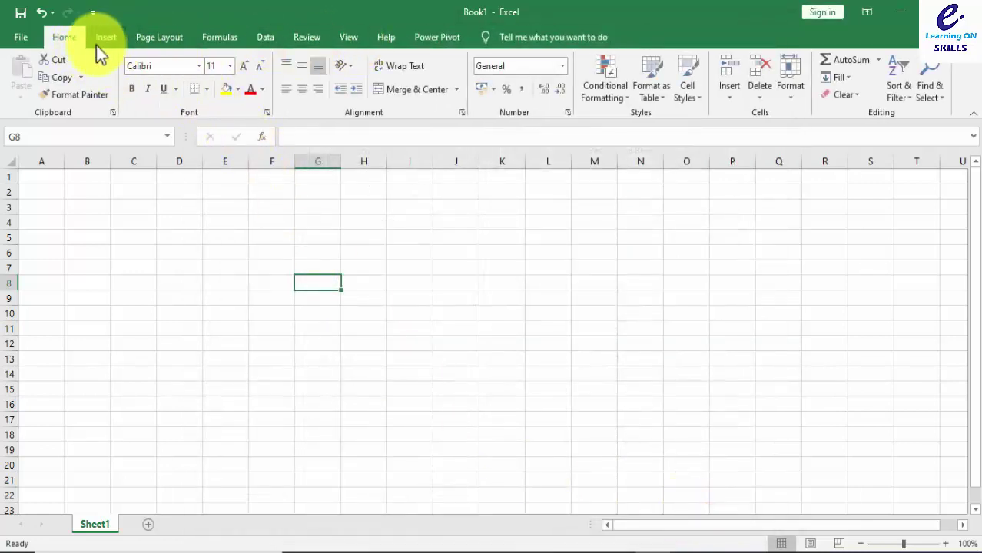
pyautogui.click(143, 302)
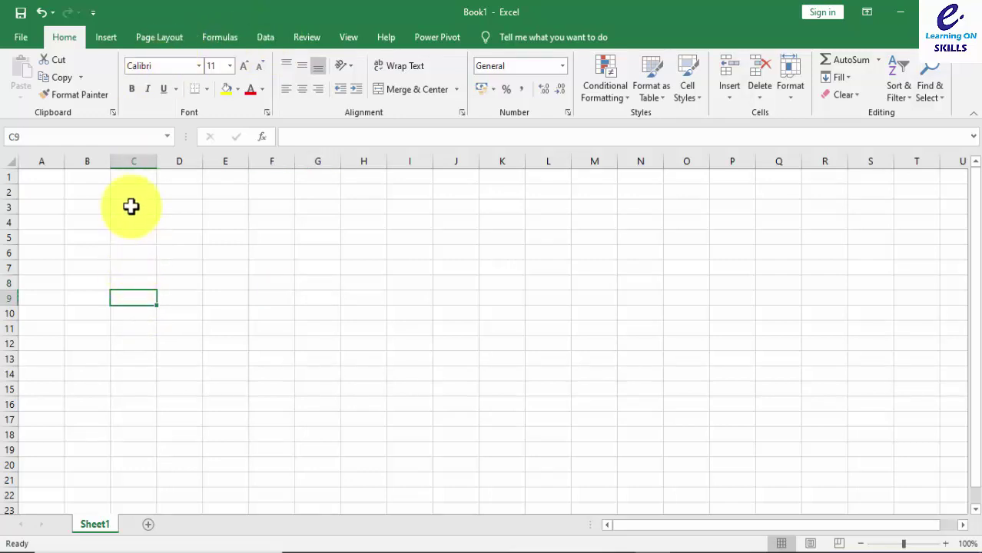
# Add the Open and Spelling commands to the Quick Access Toolbar from its list of common commands.
pyautogui.click(93, 12)
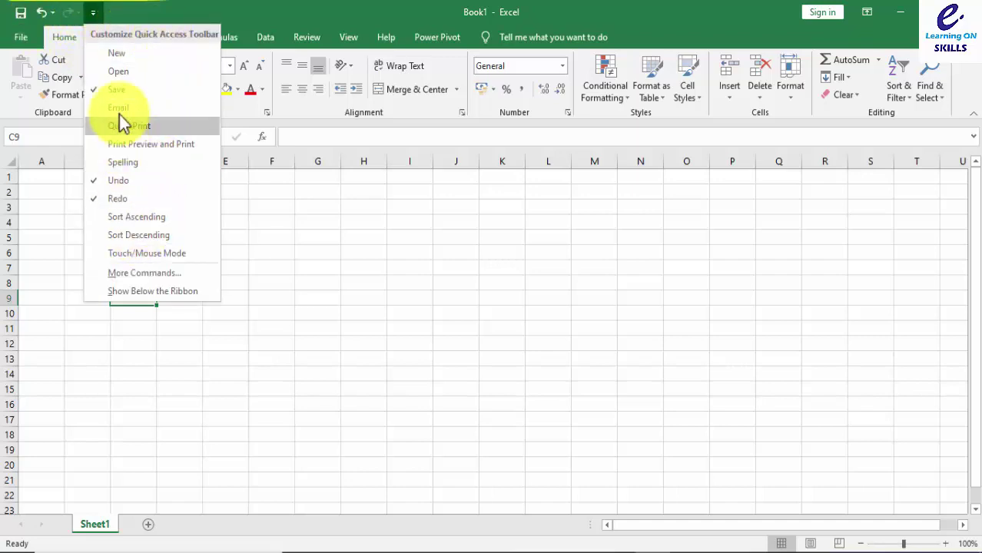
pyautogui.click(117, 72)
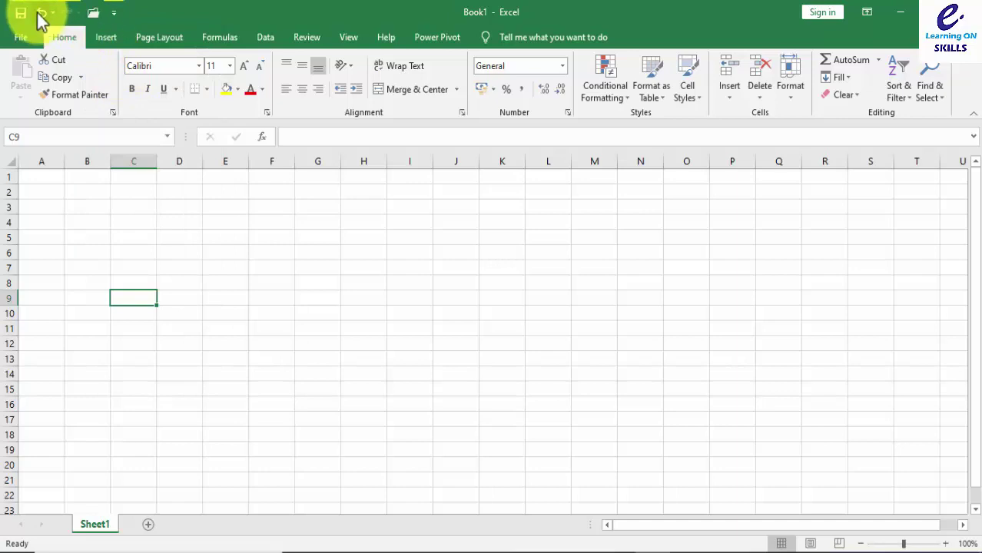
pyautogui.click(114, 12)
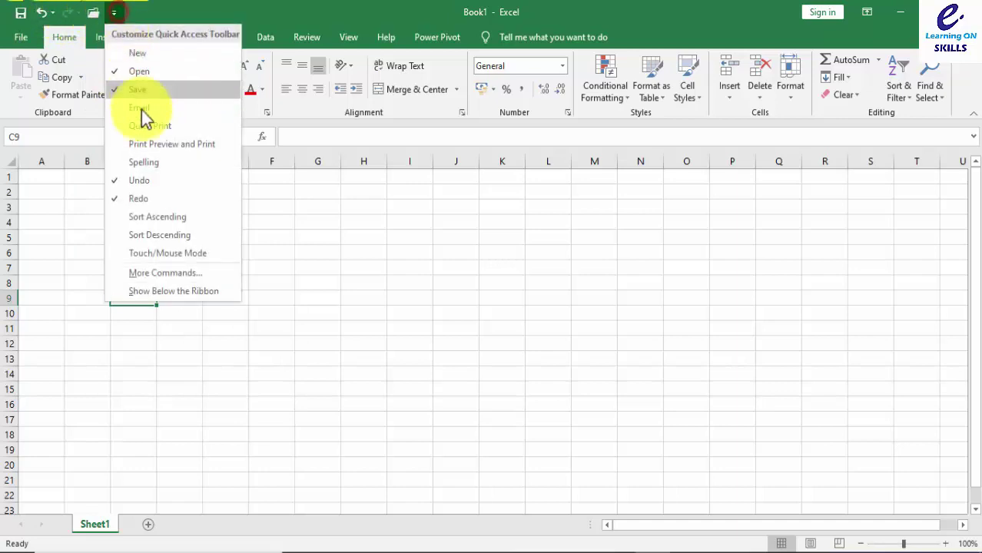
pyautogui.click(172, 164)
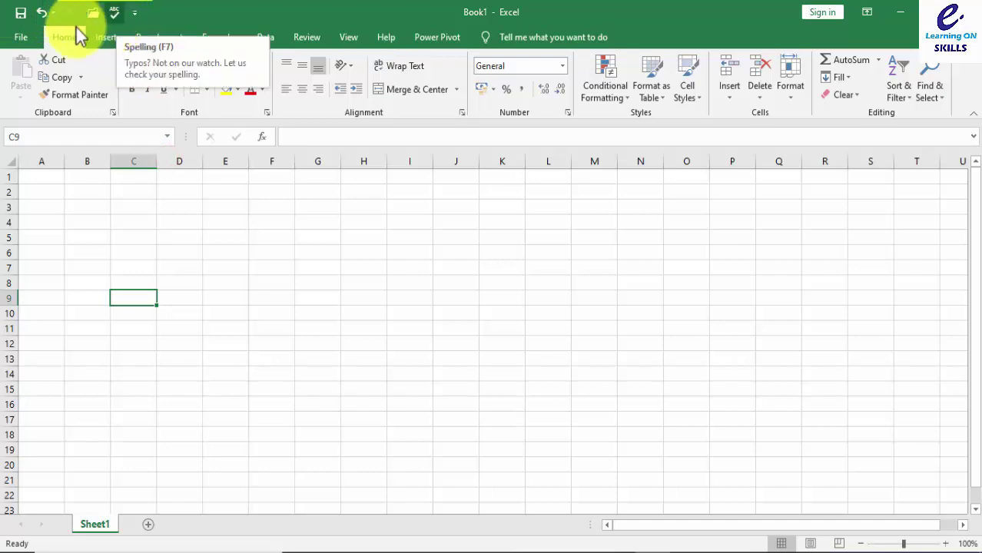
# Add the Format Painter command to the Quick Access Toolbar for all documents through the Excel options.
pyautogui.click(18, 40)
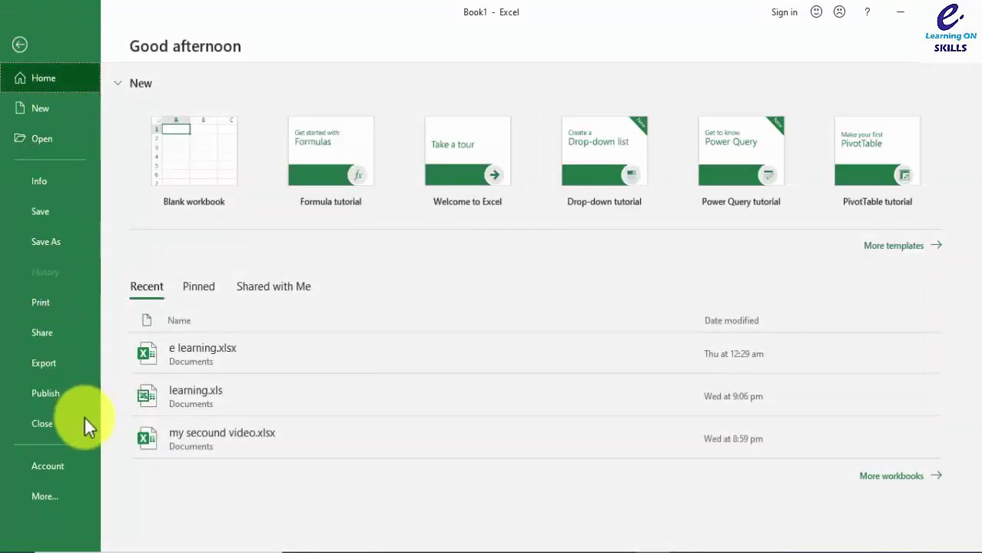
pyautogui.click(65, 496)
pyautogui.click(136, 527)
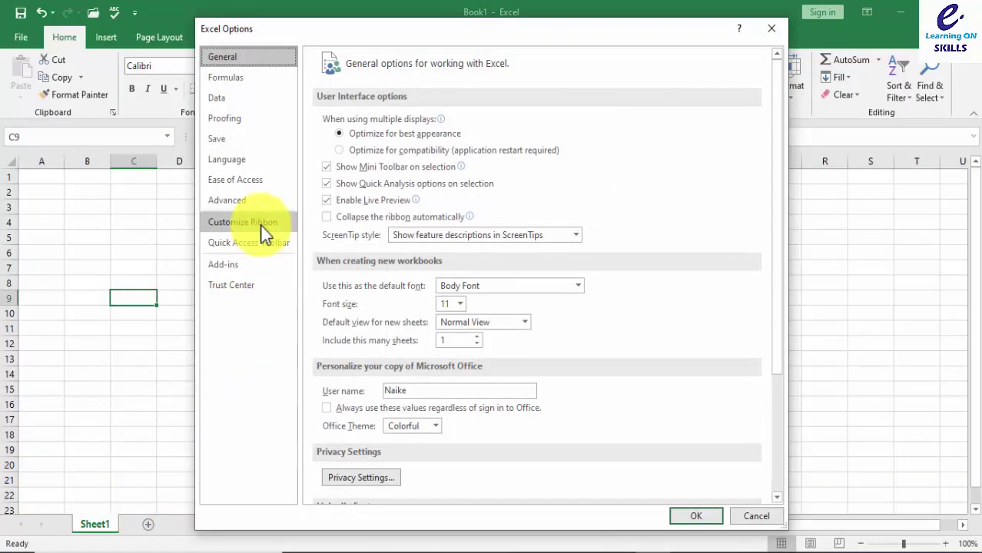
pyautogui.click(262, 225)
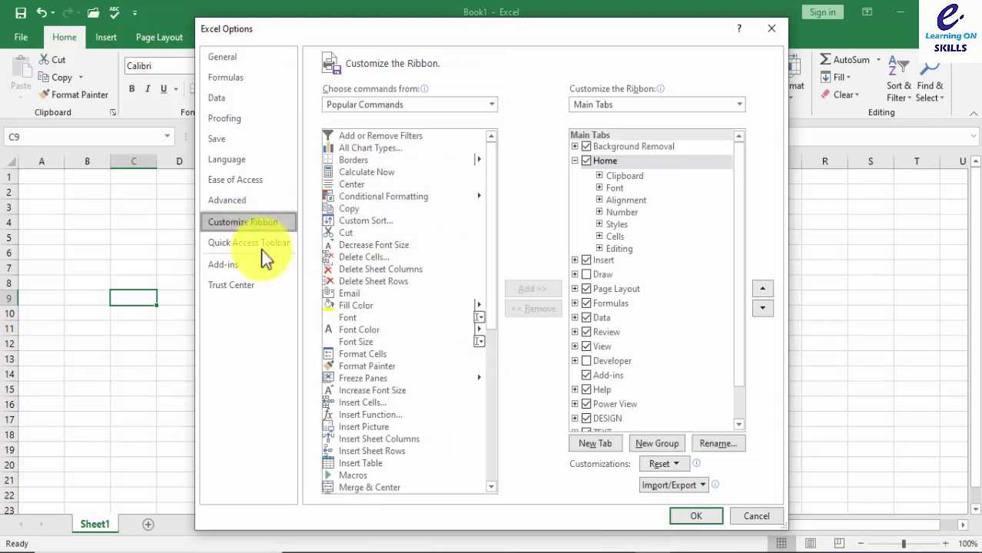
pyautogui.click(258, 242)
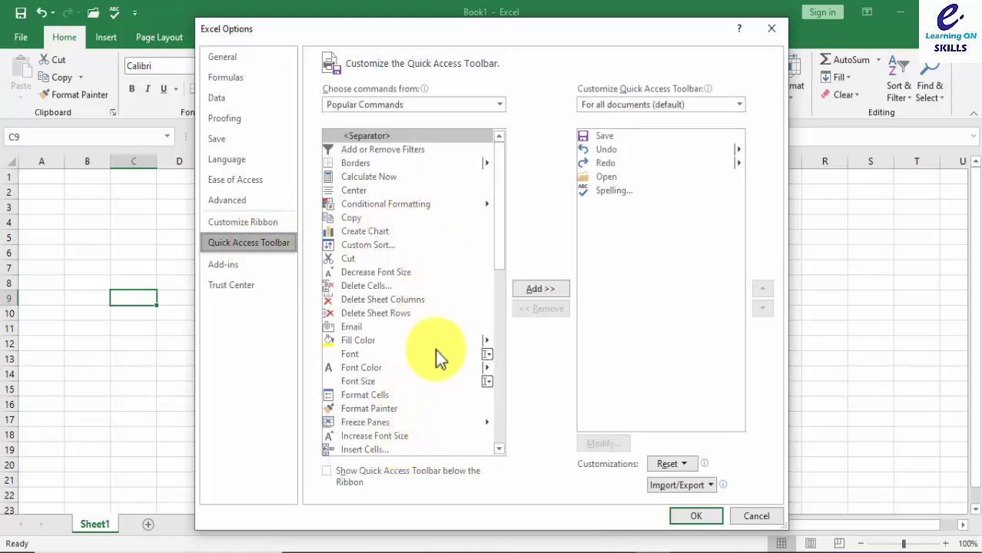
pyautogui.click(369, 408)
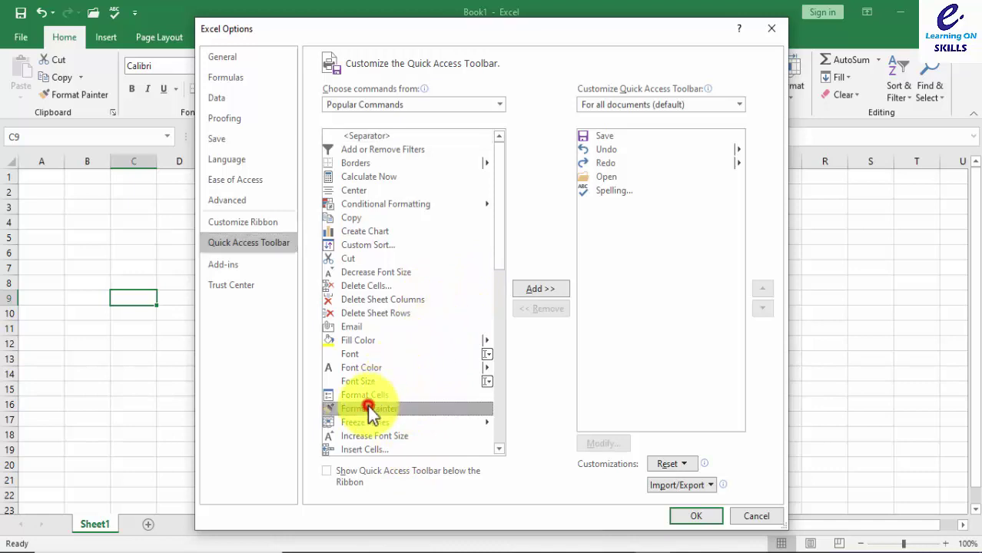
pyautogui.click(540, 290)
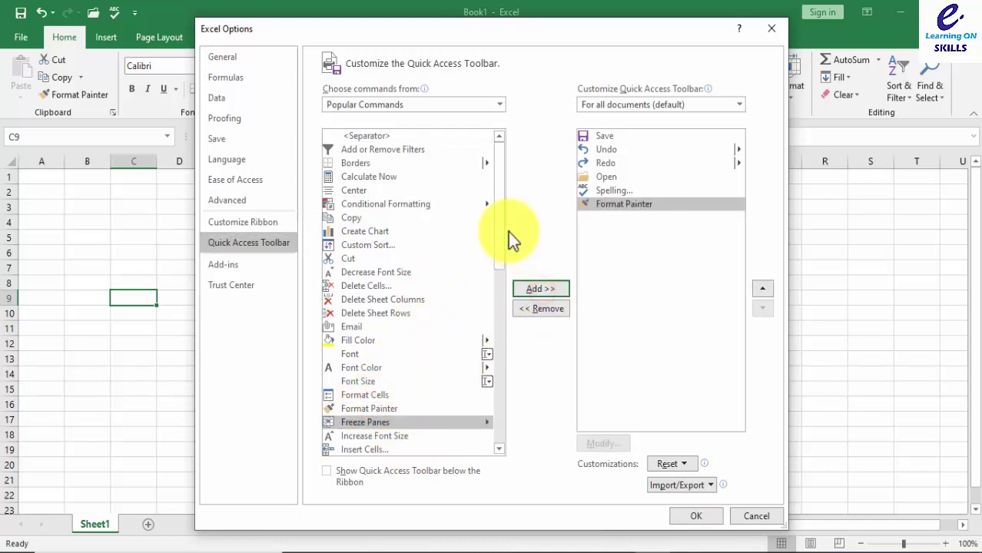
# Add the PivotTable and Page Setup commands to the Quick Access Toolbar for all documents and apply the change.
pyautogui.moveTo(499, 220); pyautogui.dragTo(488, 366)
pyautogui.click(361, 242)
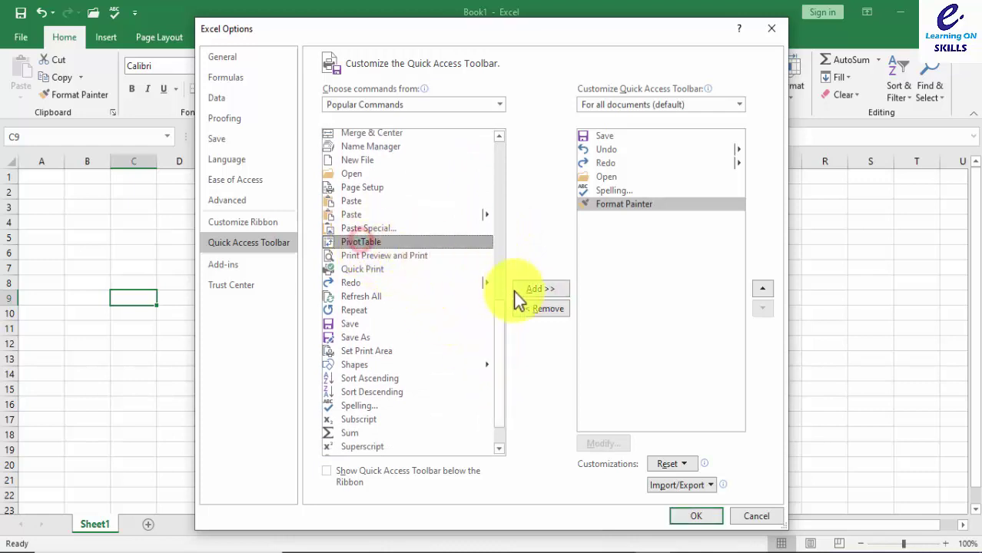
pyautogui.click(534, 289)
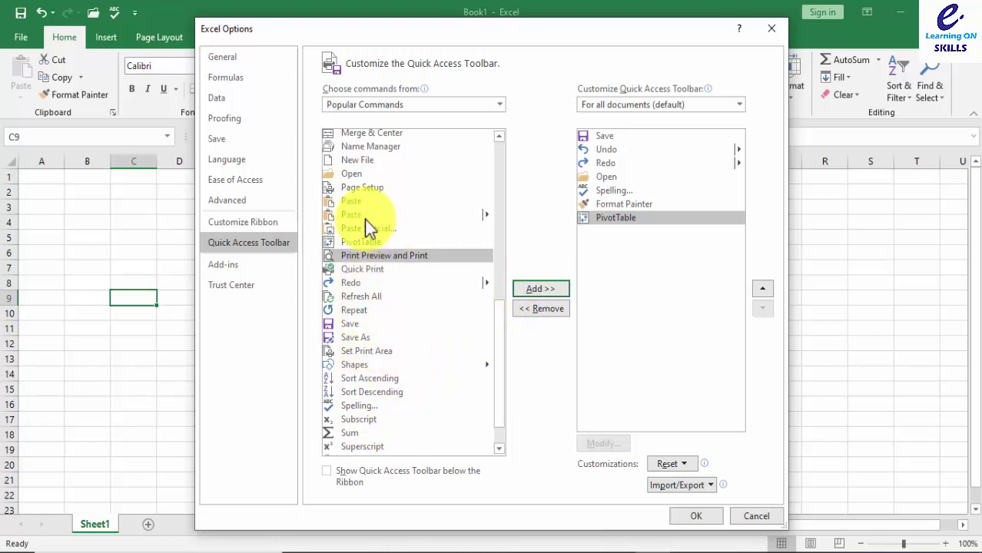
pyautogui.click(358, 187)
pyautogui.click(541, 289)
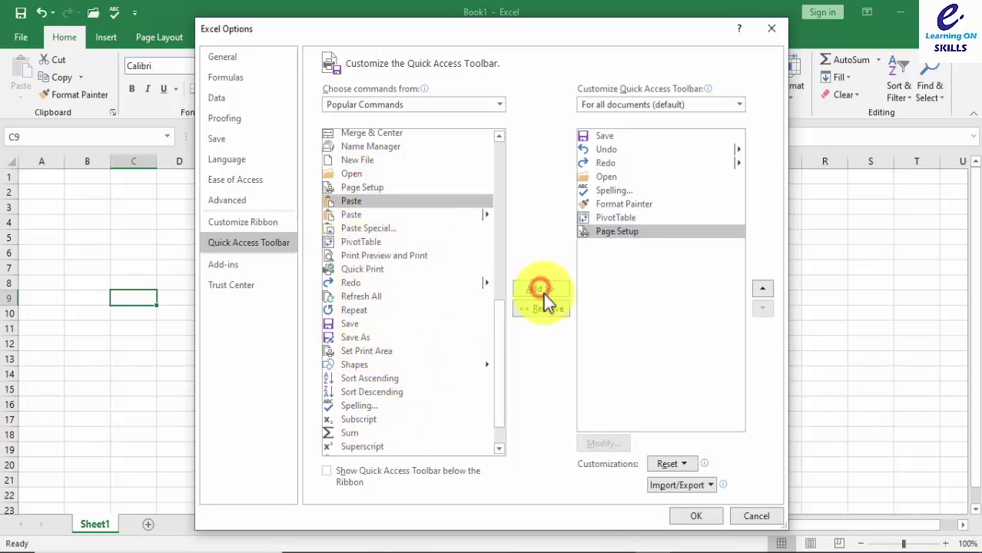
pyautogui.click(696, 516)
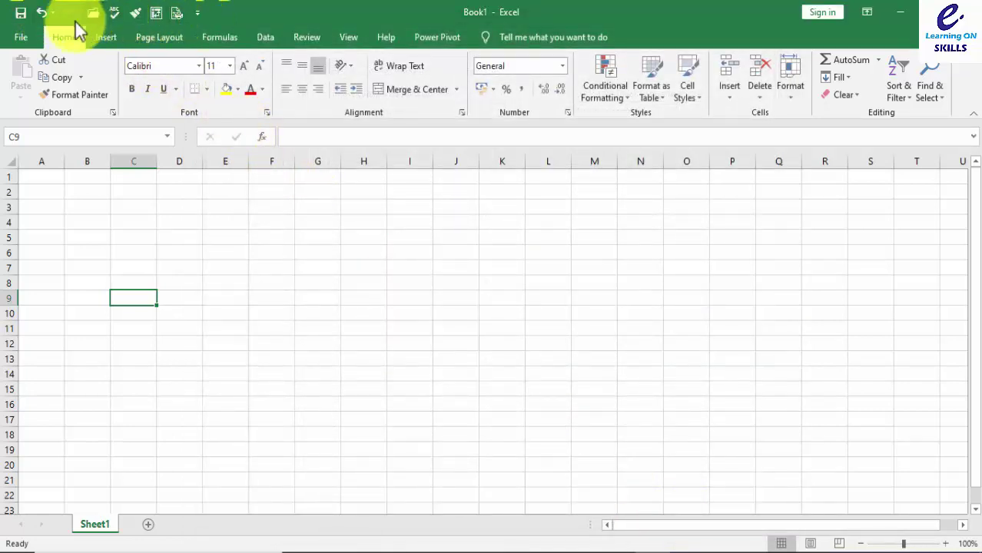
# Remove the Format Painter and PivotTable commands from the Quick Access Toolbar in the Excel options.
pyautogui.click(23, 42)
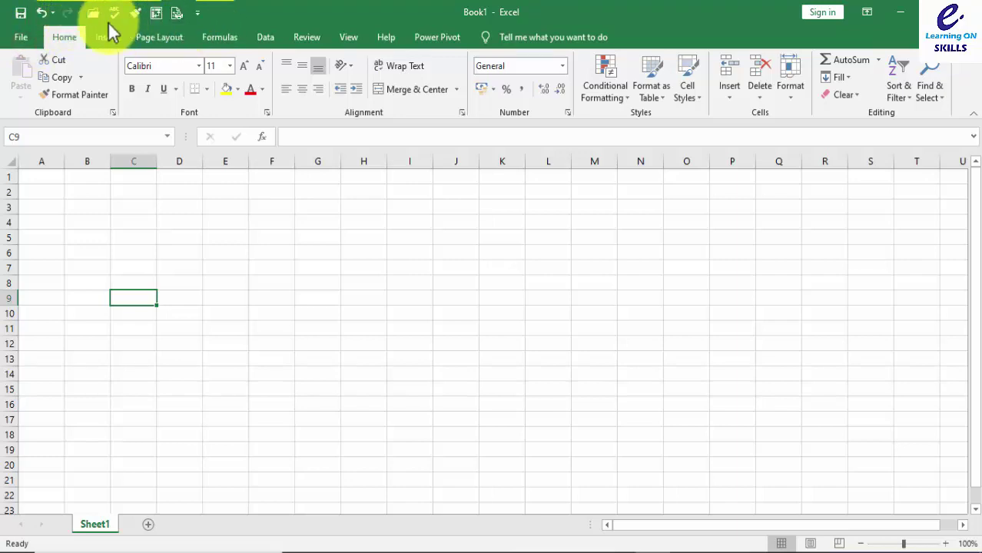
pyautogui.click(17, 39)
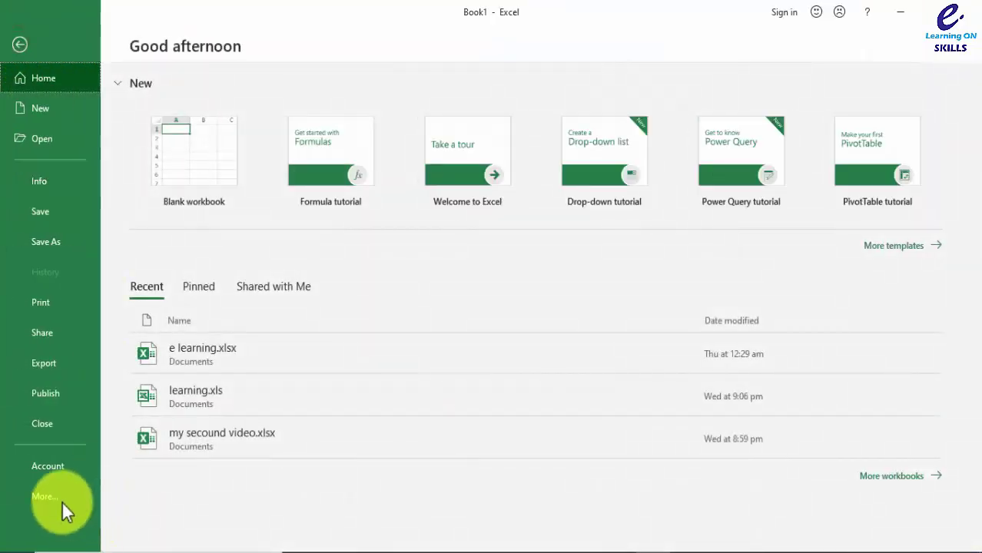
pyautogui.click(66, 500)
pyautogui.click(146, 530)
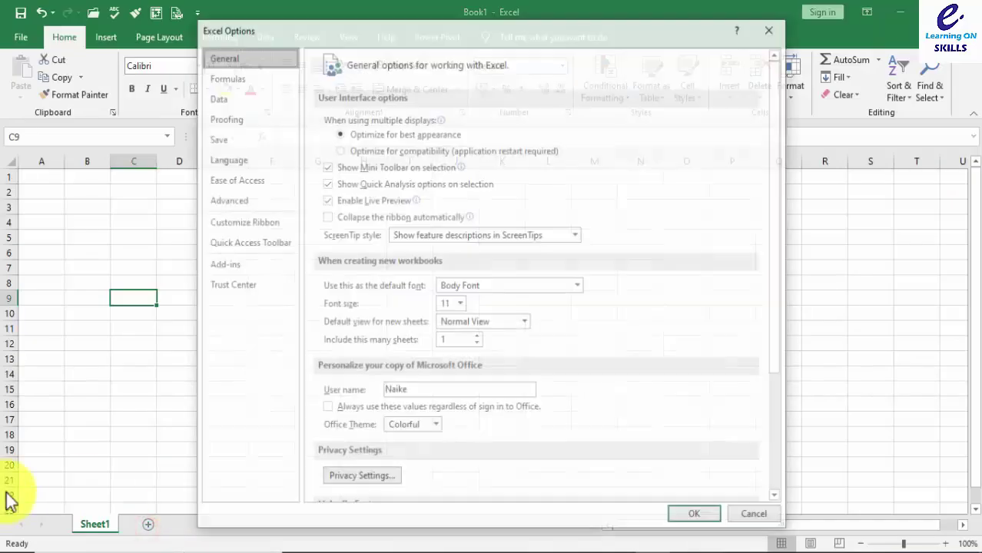
pyautogui.click(243, 245)
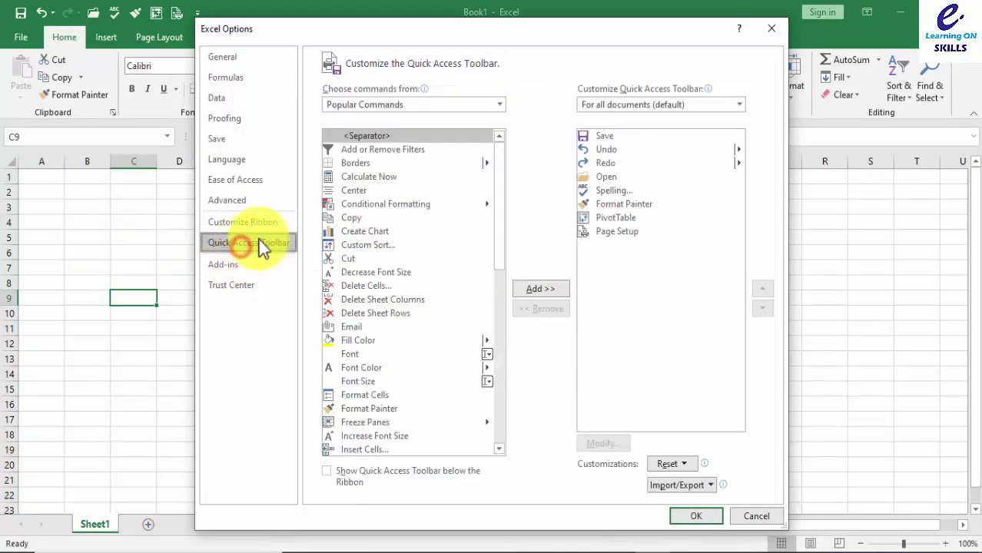
pyautogui.click(618, 204)
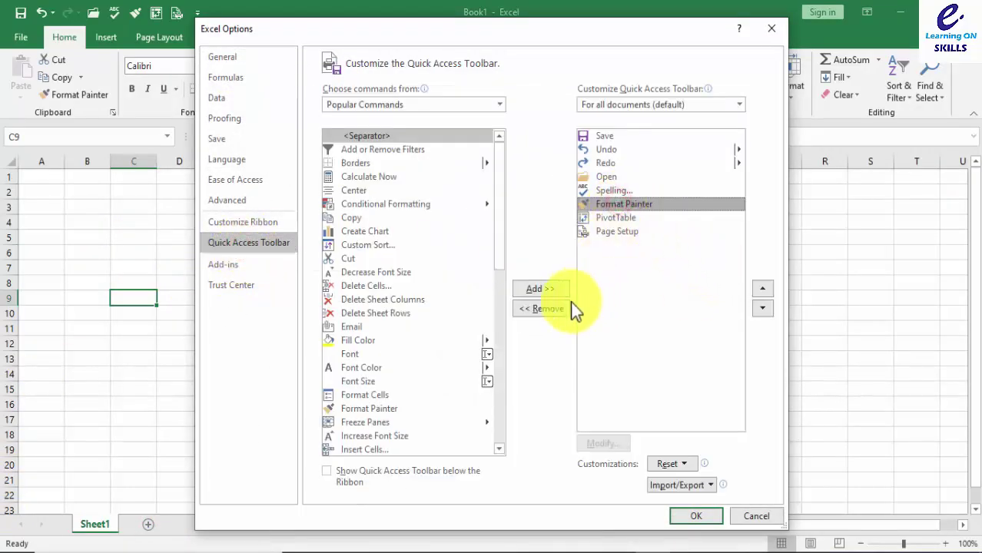
pyautogui.click(564, 309)
pyautogui.click(618, 203)
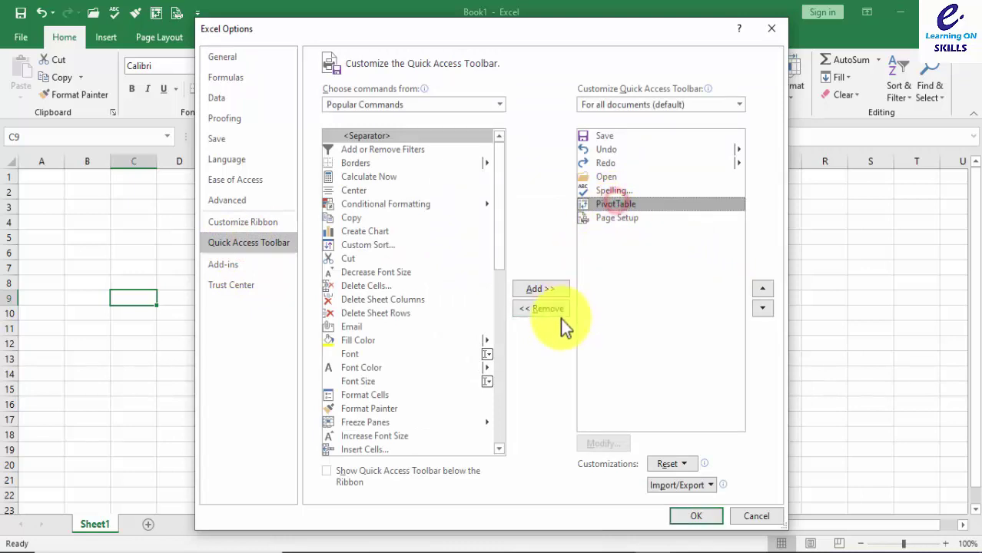
pyautogui.click(559, 311)
# Remove the Spelling and Page Setup commands from the Quick Access Toolbar and apply the changes.
pyautogui.click(598, 192)
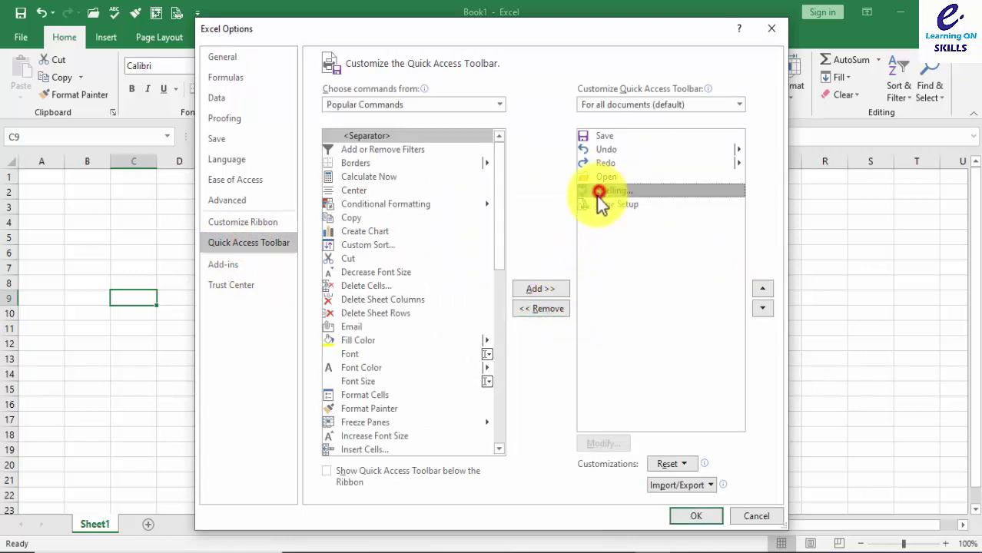
pyautogui.click(538, 308)
pyautogui.click(608, 190)
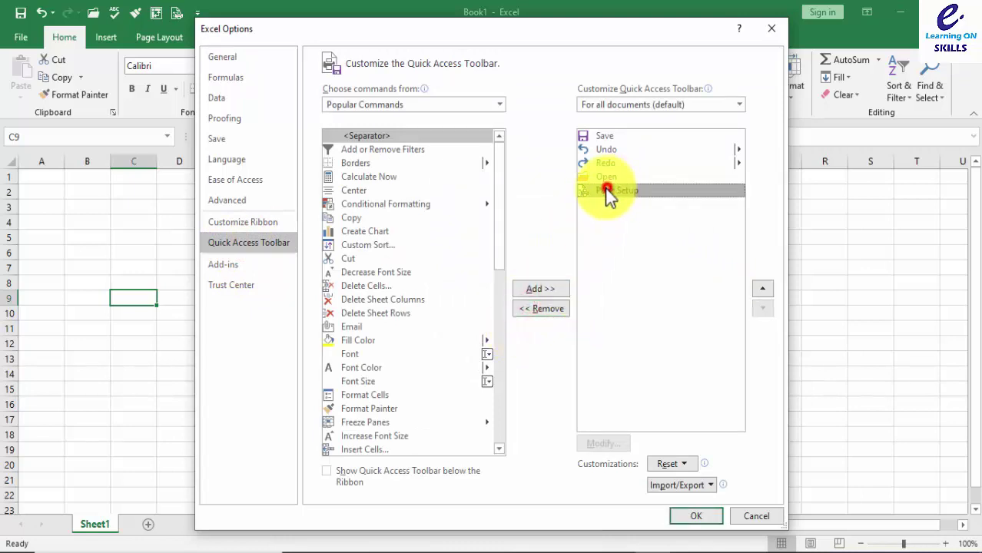
pyautogui.click(550, 308)
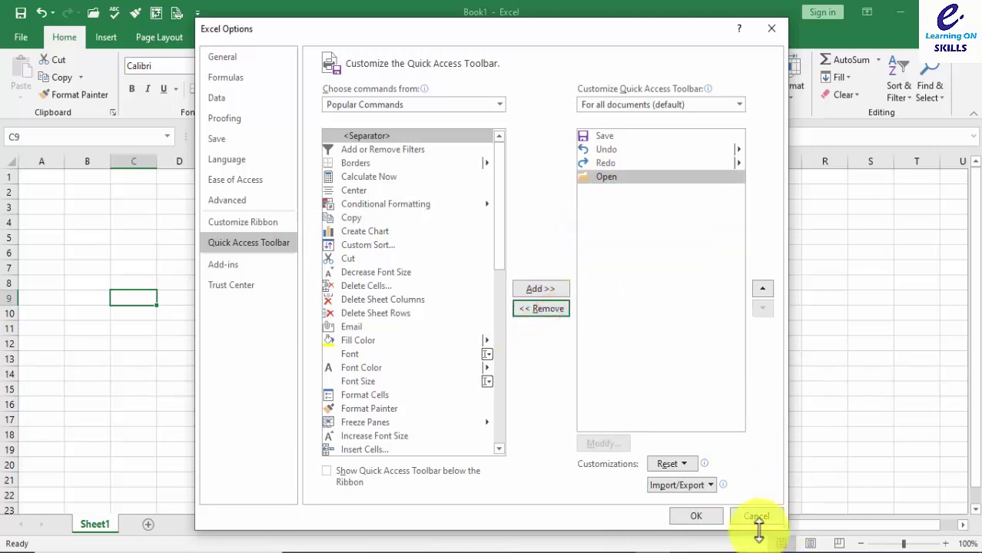
pyautogui.click(686, 518)
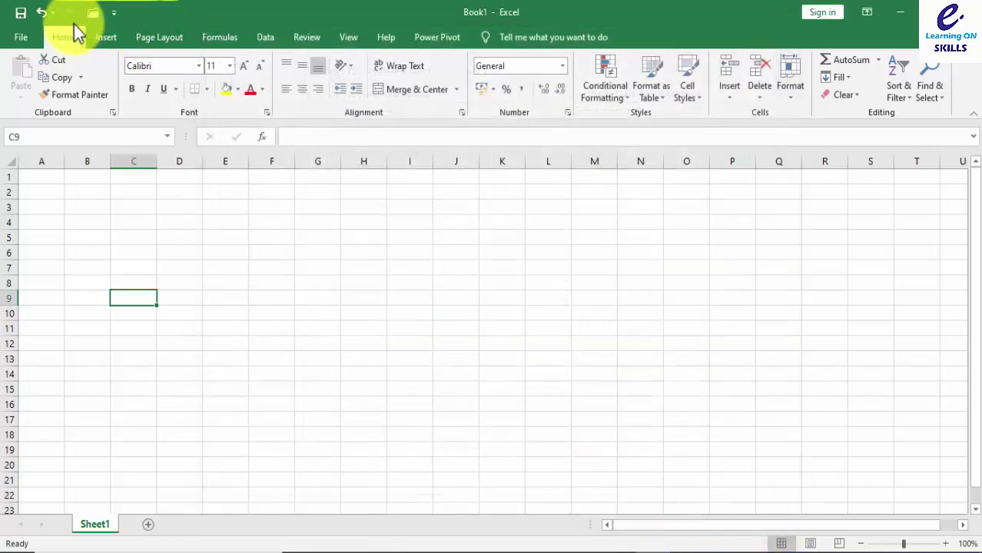
# Remove the Open command from the Quick Access Toolbar using its list of common commands.
pyautogui.click(114, 14)
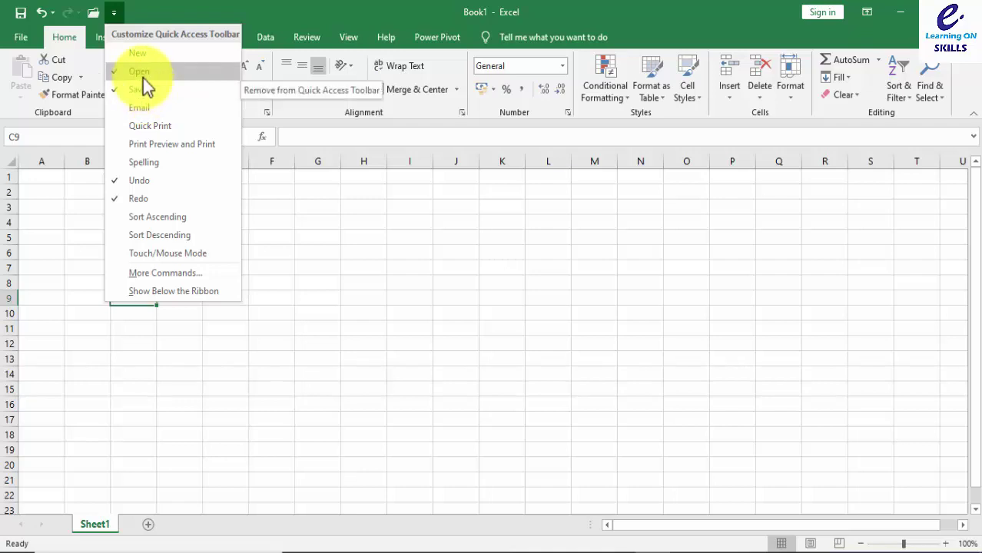
pyautogui.click(143, 73)
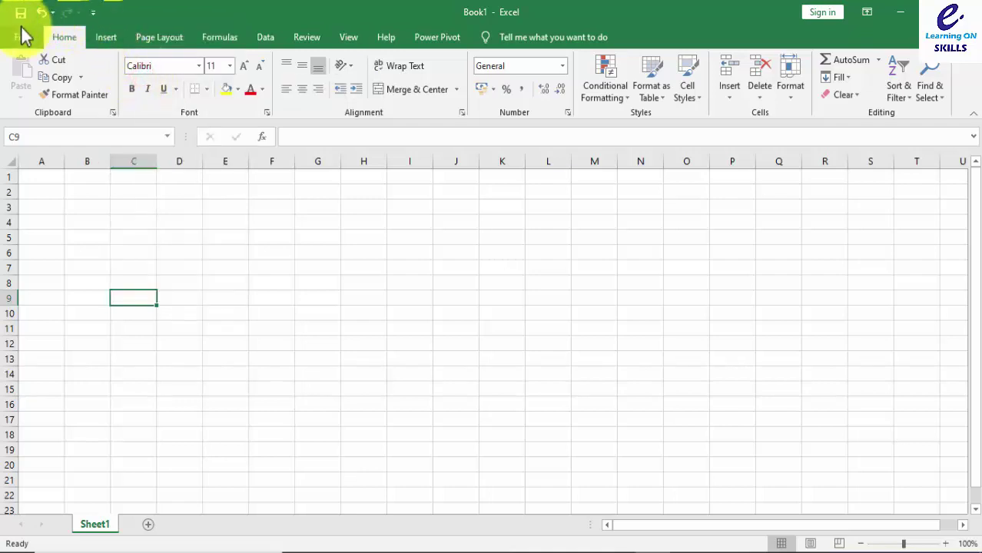